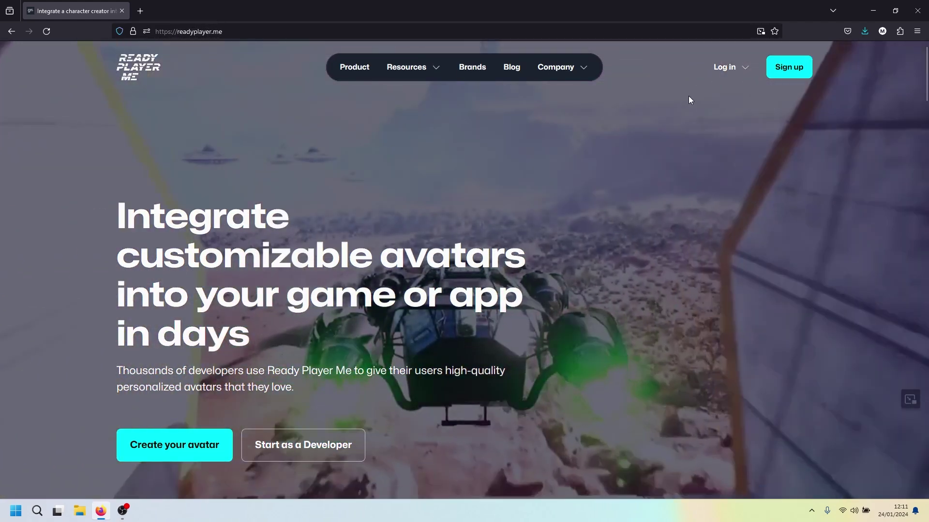
# Log in as a player and dismiss the Discover apps showcase on the hub
pyautogui.click(727, 69)
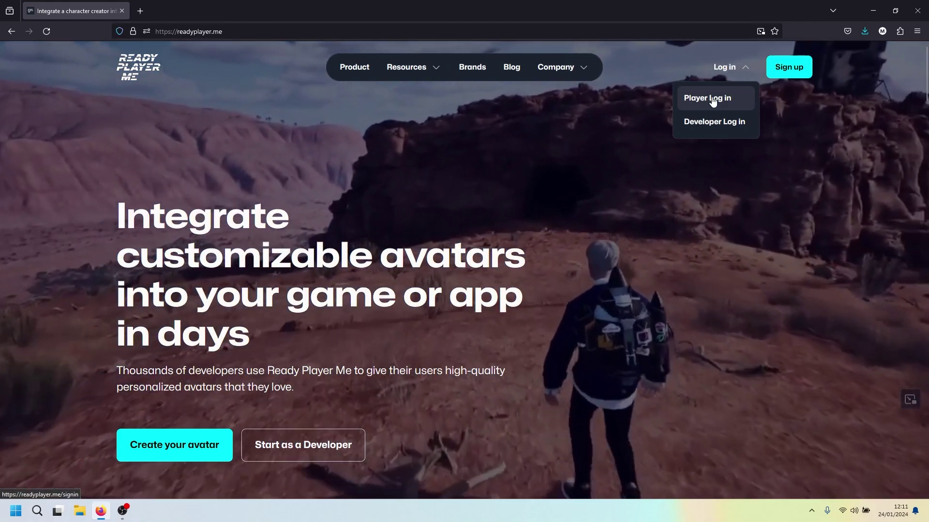
pyautogui.click(713, 100)
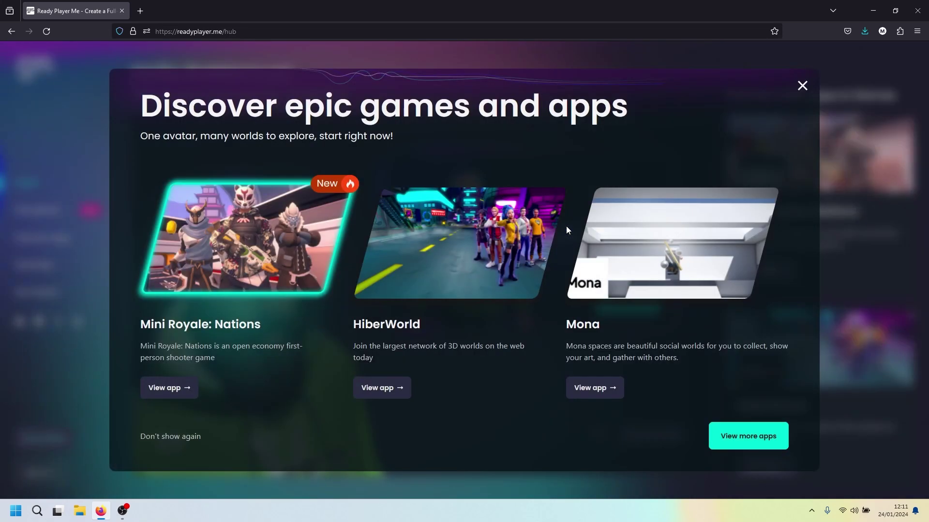
pyautogui.click(800, 86)
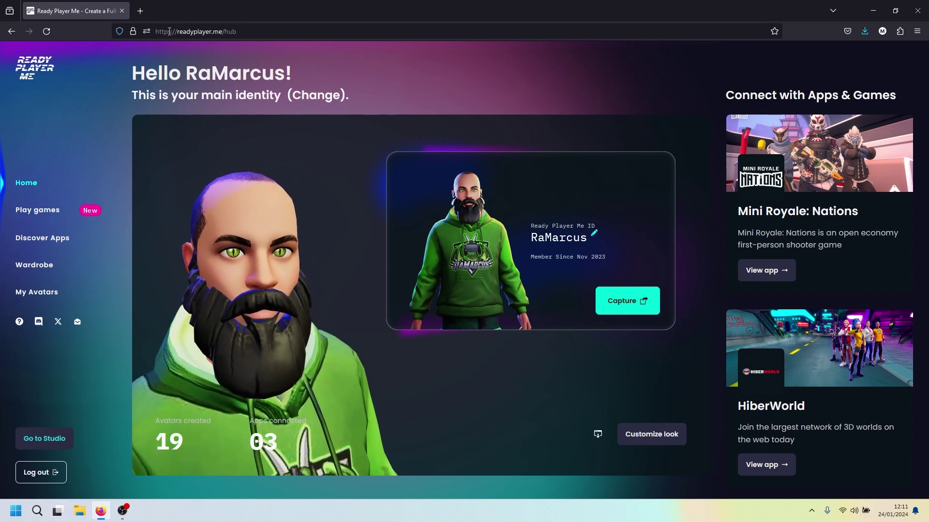
# Delete /hub from the web address, leaving readyplayer.me
pyautogui.click(224, 32)
pyautogui.click(197, 33)
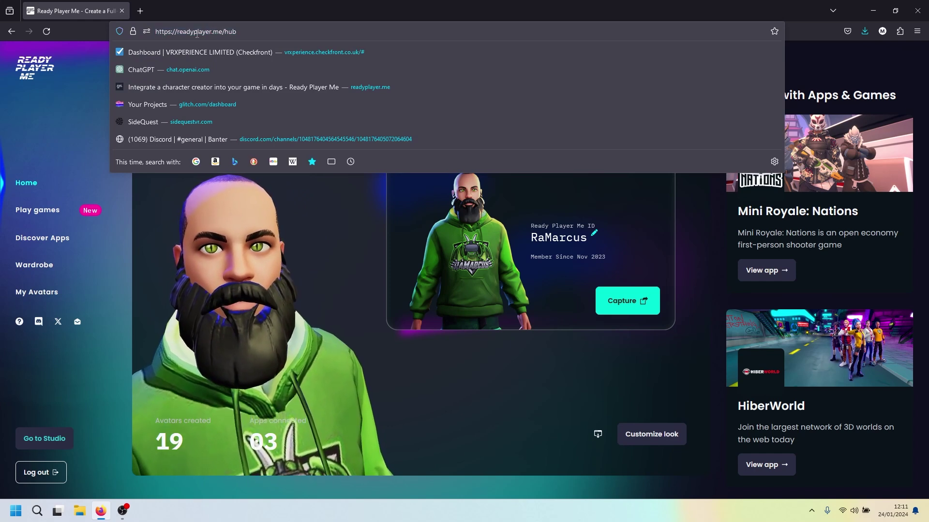
pyautogui.moveTo(220, 32); pyautogui.dragTo(235, 32)
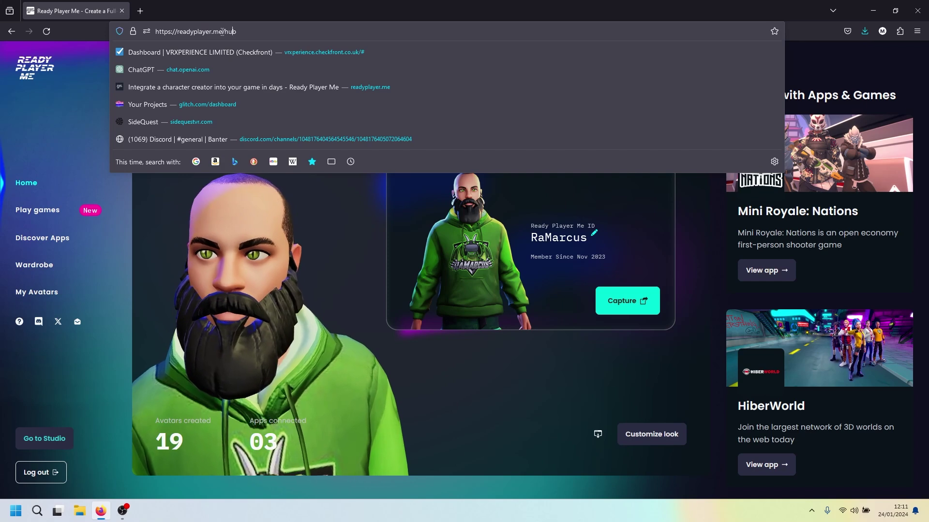
pyautogui.press('BackSpace')
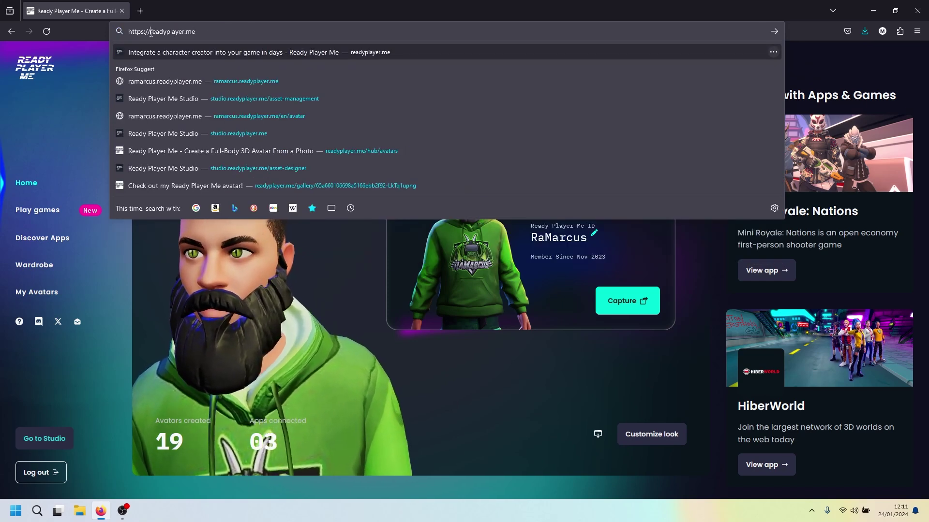
# Load studio.readyplayer.me by inserting 'studio.' into the address and open the Asset Designer
pyautogui.click(151, 31)
pyautogui.write('studio.')
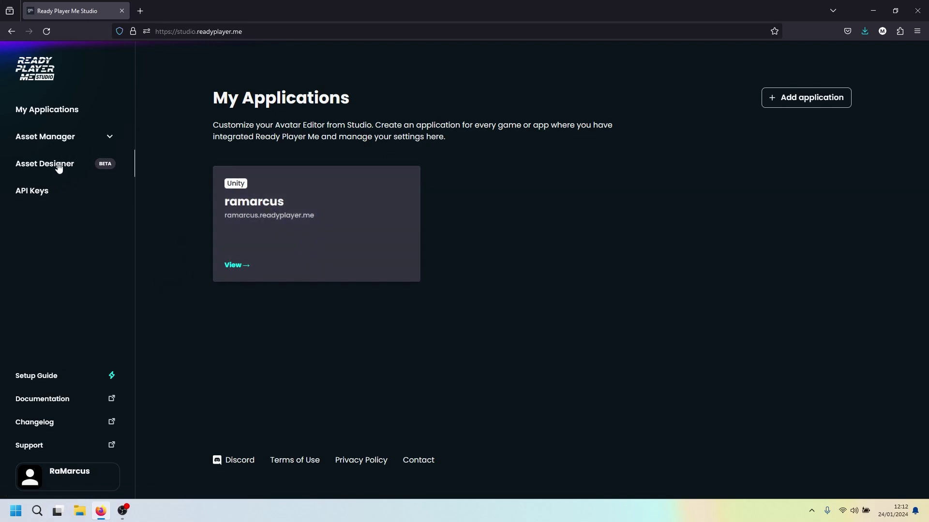
pyautogui.click(58, 167)
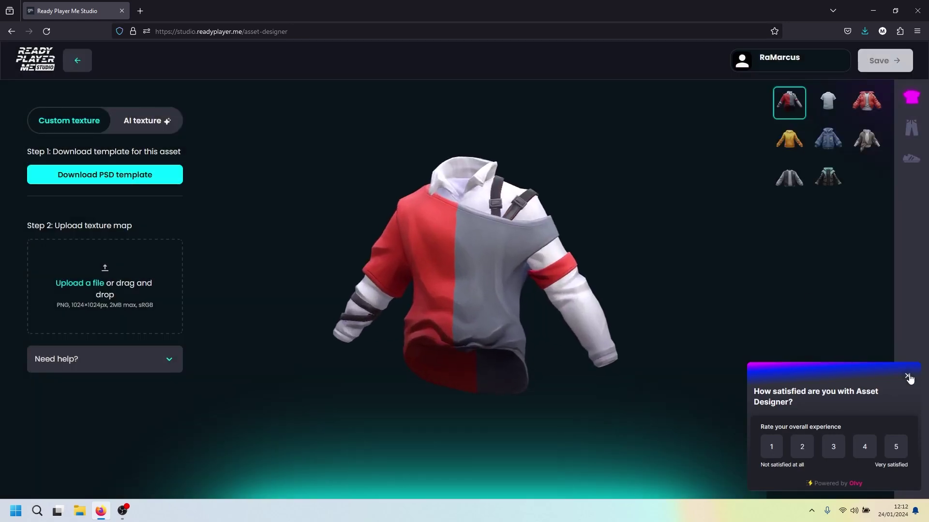
# Close the survey, preview the shirt and jacket garments, and choose the plain white T-shirt
pyautogui.click(907, 376)
pyautogui.moveTo(392, 209); pyautogui.dragTo(537, 266)
pyautogui.click(830, 115)
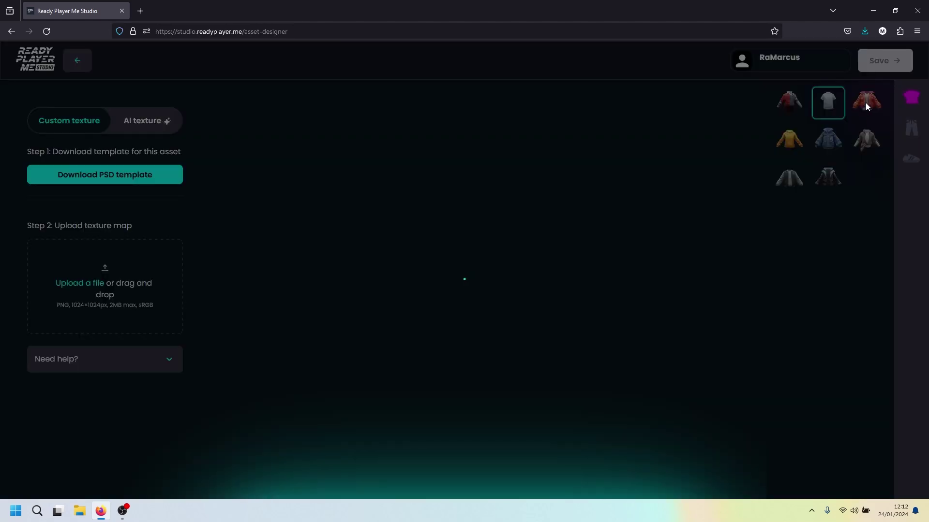
pyautogui.click(866, 102)
pyautogui.click(863, 143)
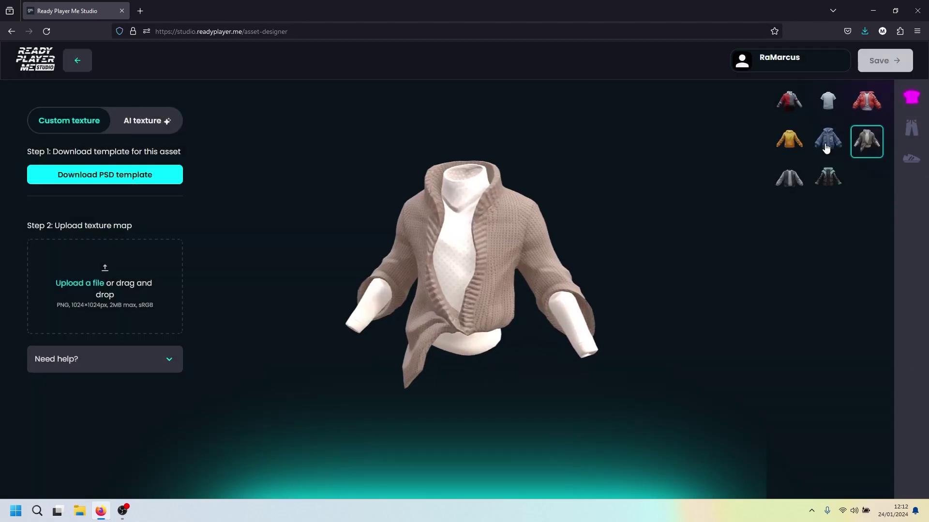
pyautogui.click(828, 105)
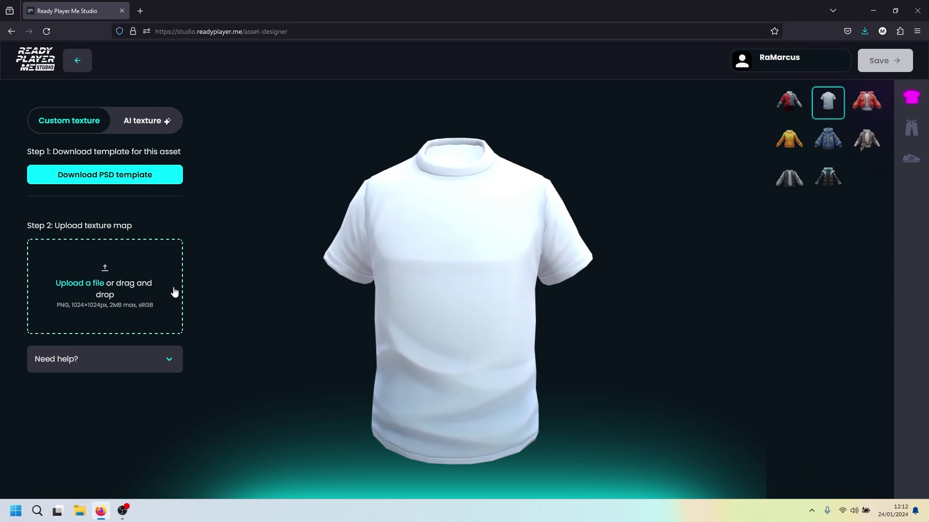
# Generate an AI texture in Medieval style from the prompt 'horses'
pyautogui.click(129, 120)
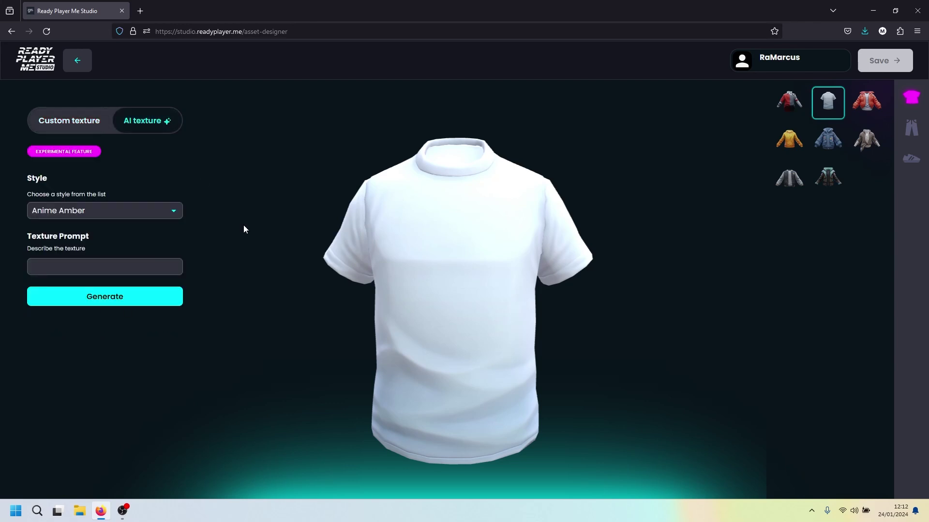
pyautogui.click(83, 211)
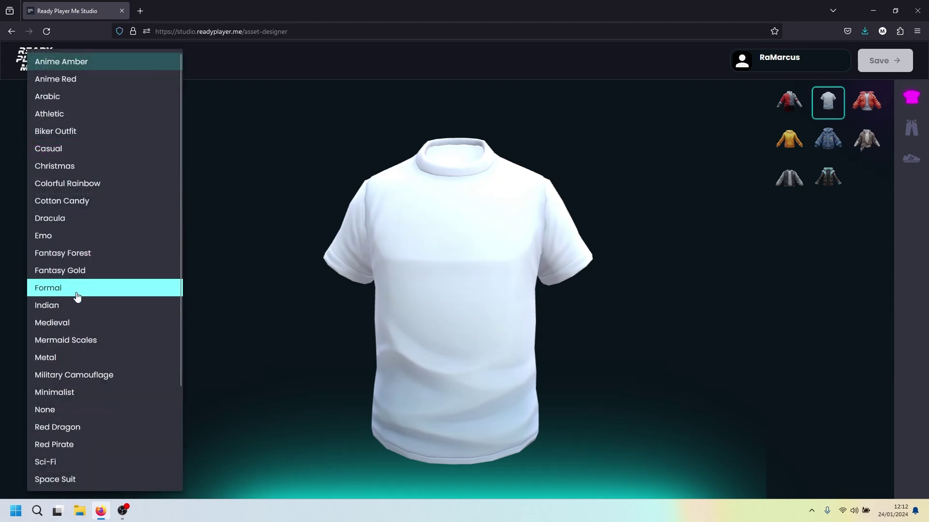
pyautogui.click(80, 324)
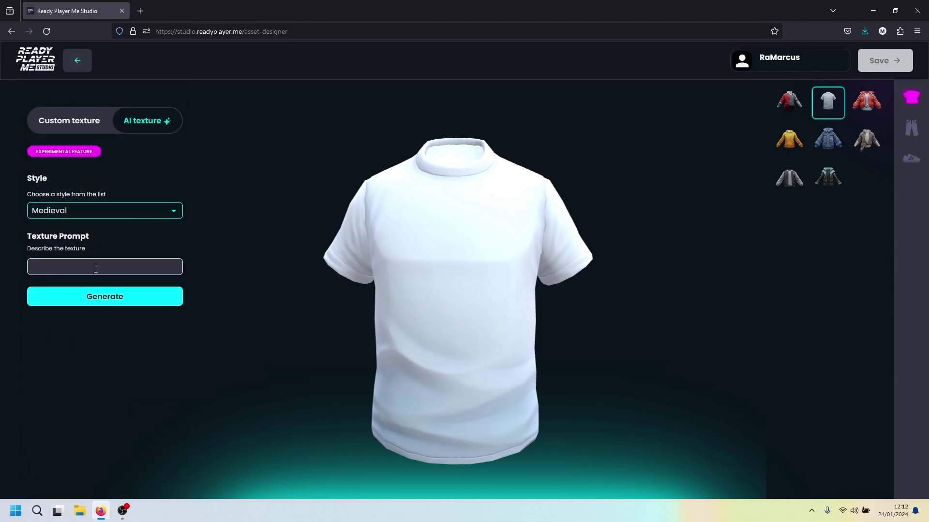
pyautogui.click(96, 268)
pyautogui.write('ho')
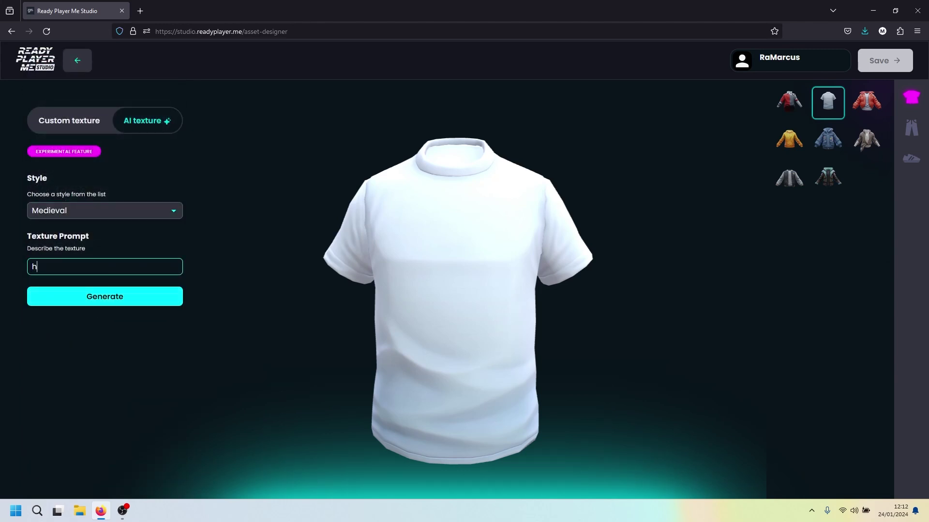
pyautogui.write('rses')
pyautogui.click(91, 300)
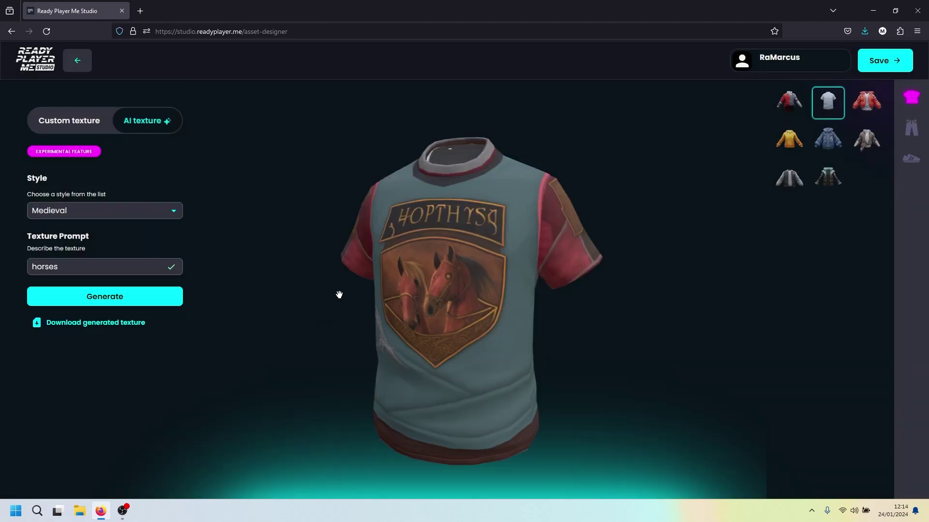
# Rotate the textured shirt to inspect its sleeves, back and front horse crest
pyautogui.moveTo(405, 361); pyautogui.dragTo(375, 356)
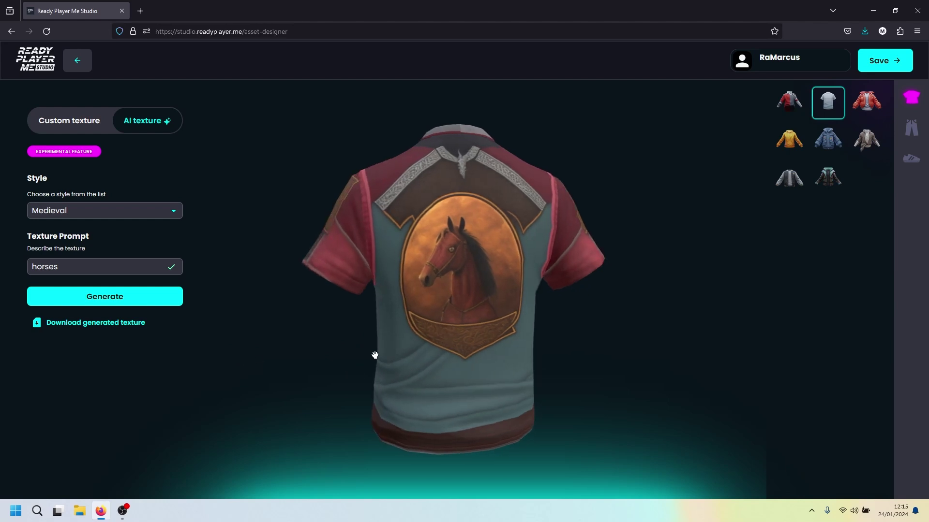
pyautogui.moveTo(413, 292); pyautogui.dragTo(588, 321)
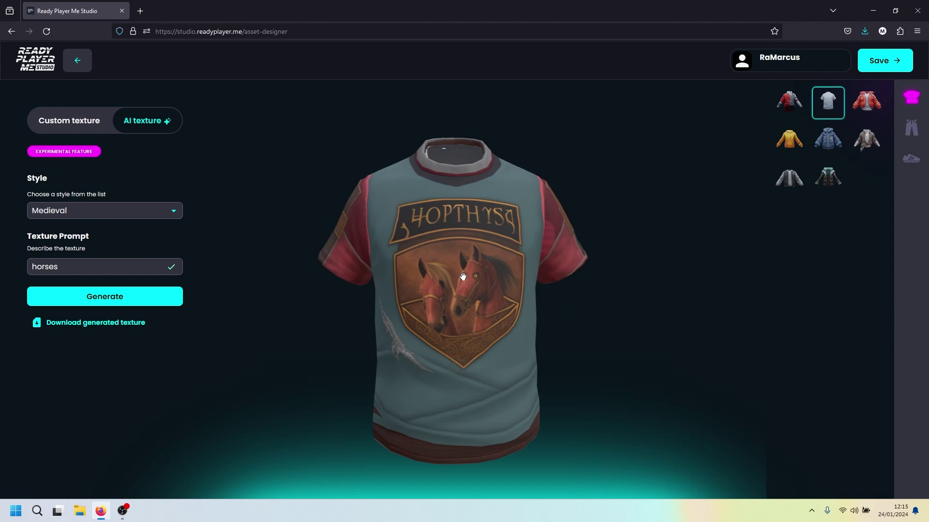
pyautogui.moveTo(471, 307); pyautogui.dragTo(429, 321)
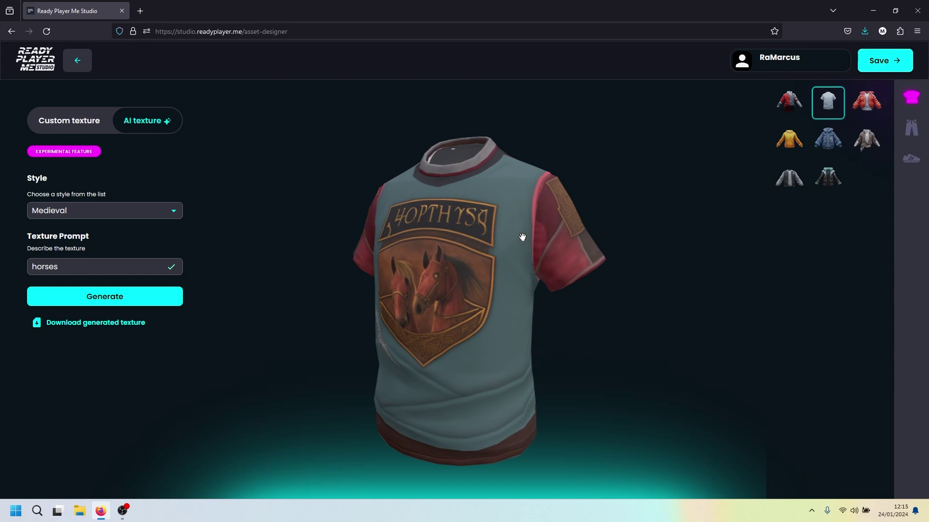
pyautogui.moveTo(484, 305)
pyautogui.mouseDown()
pyautogui.moveTo(508, 311)
pyautogui.moveTo(491, 316)
pyautogui.mouseUp()
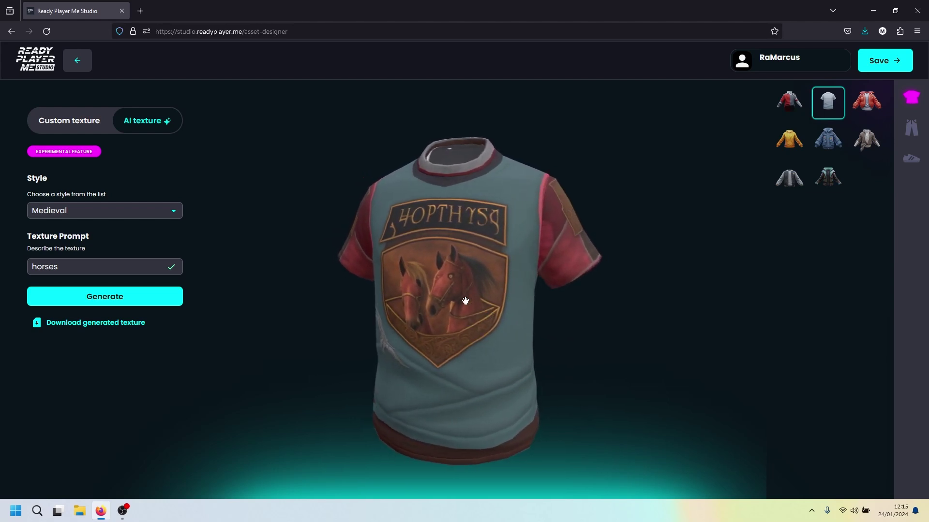
pyautogui.moveTo(415, 274); pyautogui.dragTo(467, 229)
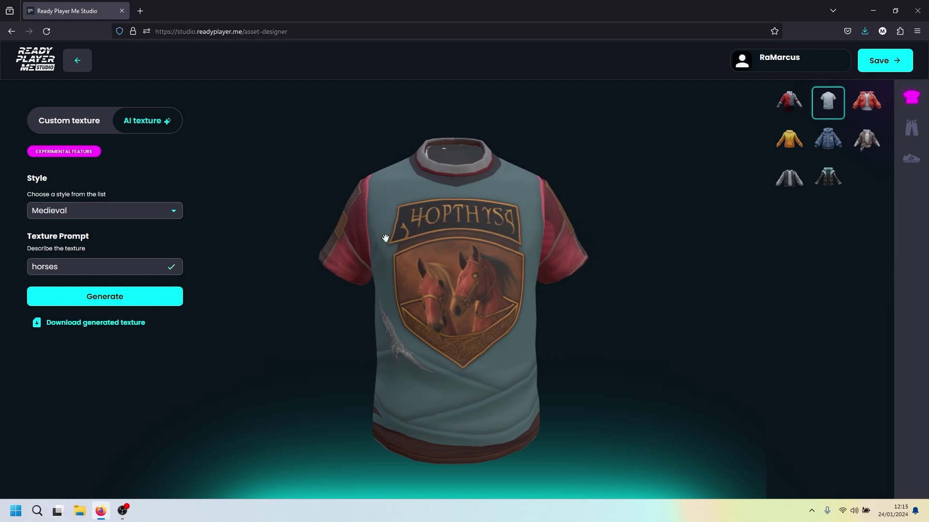
# From the Custom texture tab, save the PSD template as tshirt_template in the ReadyPlayerMe folder
pyautogui.click(59, 124)
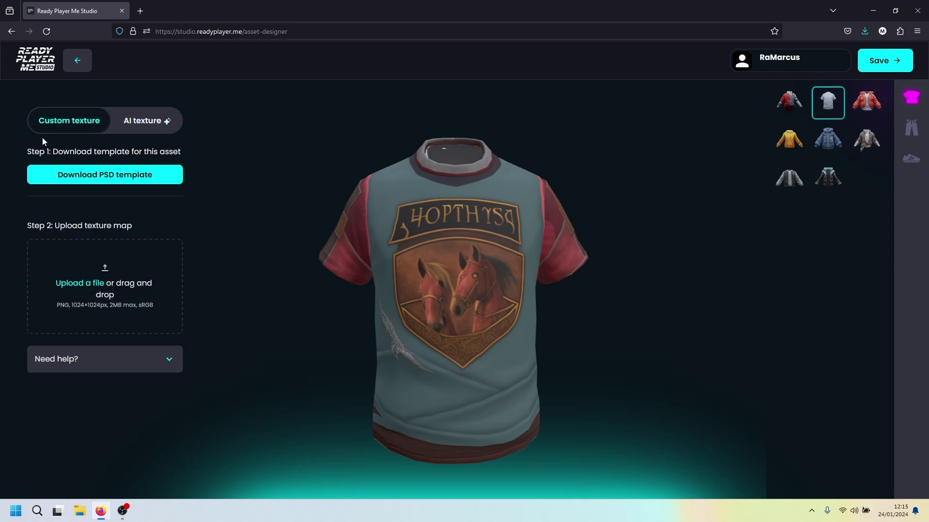
pyautogui.click(108, 179)
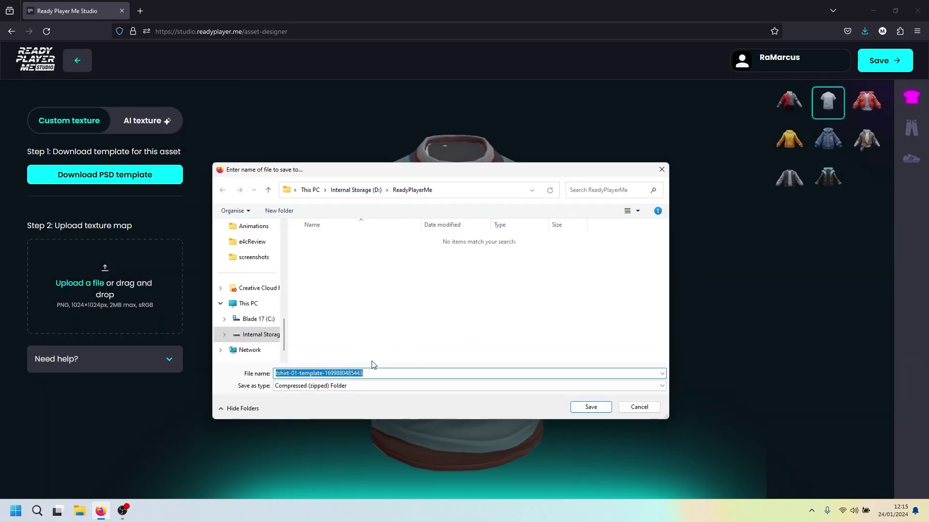
pyautogui.write('tshirt_template')
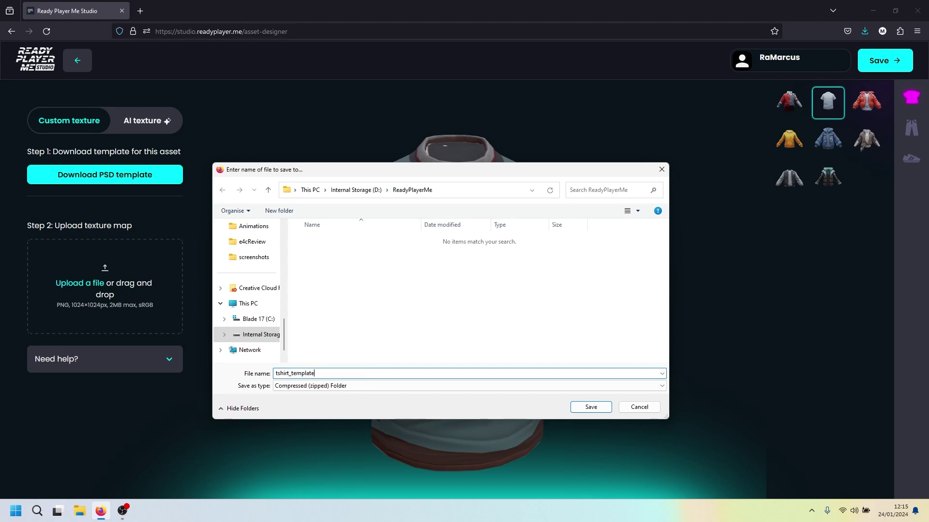
pyautogui.press('Return')
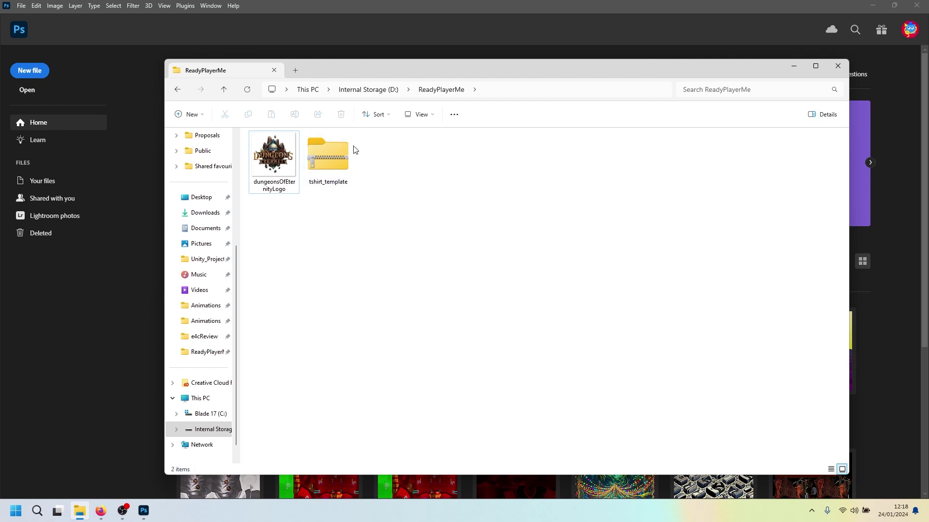
# Extract the tshirt_template archive into its own folder
pyautogui.click(327, 149)
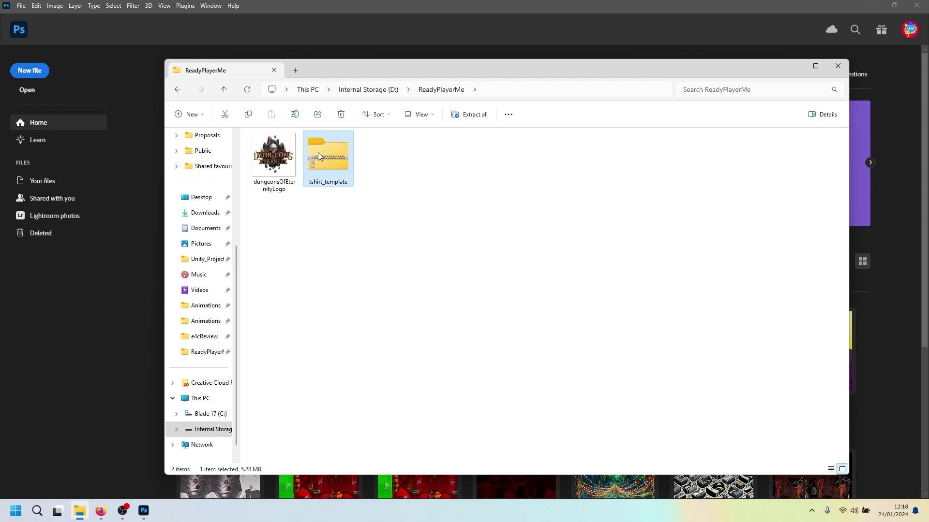
pyautogui.rightClick(318, 152)
pyautogui.click(366, 260)
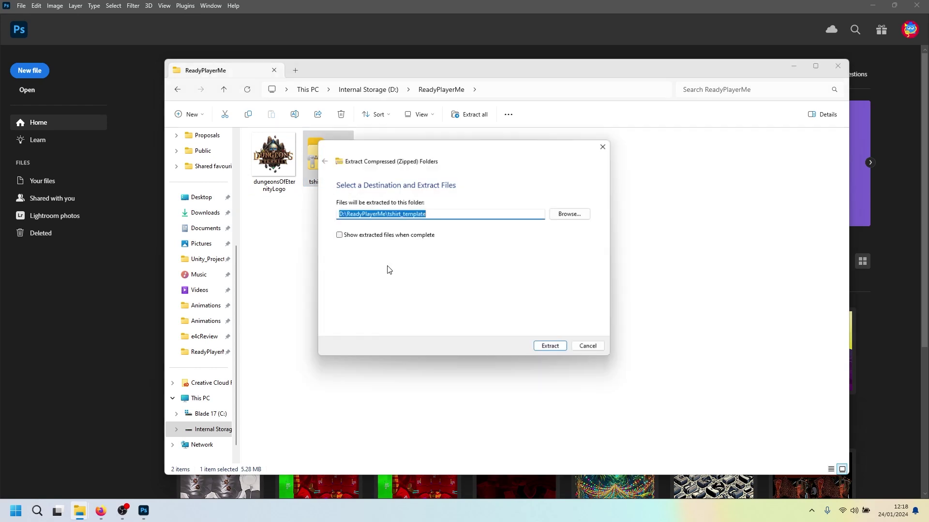
pyautogui.click(549, 346)
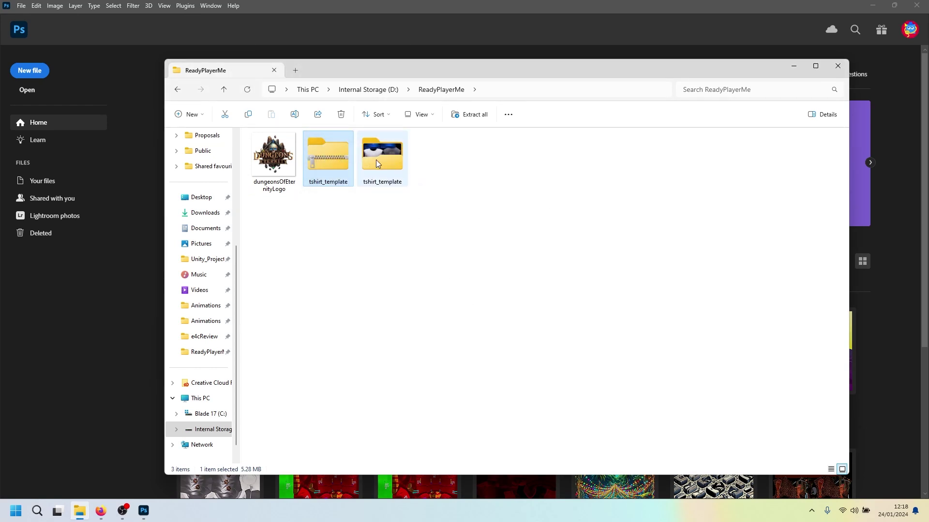
# Preview the Dungeons of Eternity logo, then open tshirt-01-template-C.png in Photoshop
pyautogui.doubleClick(271, 155)
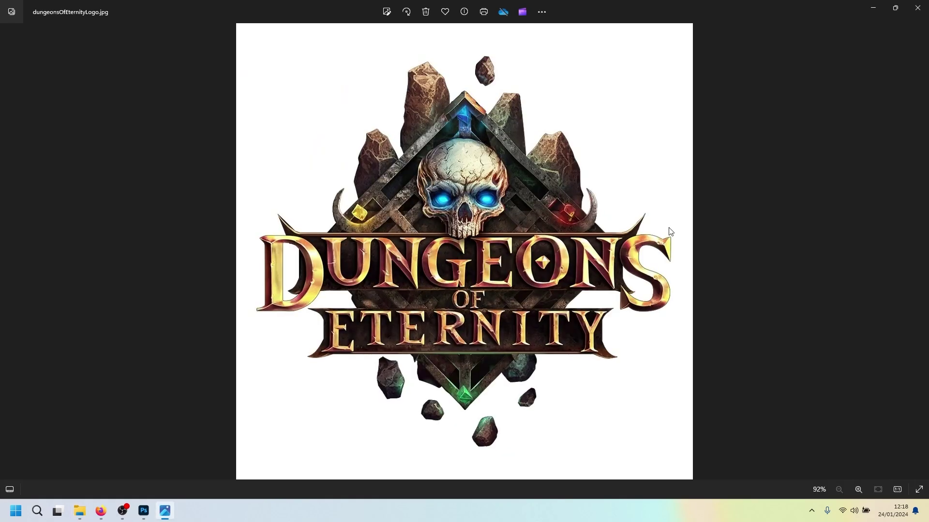
pyautogui.click(915, 11)
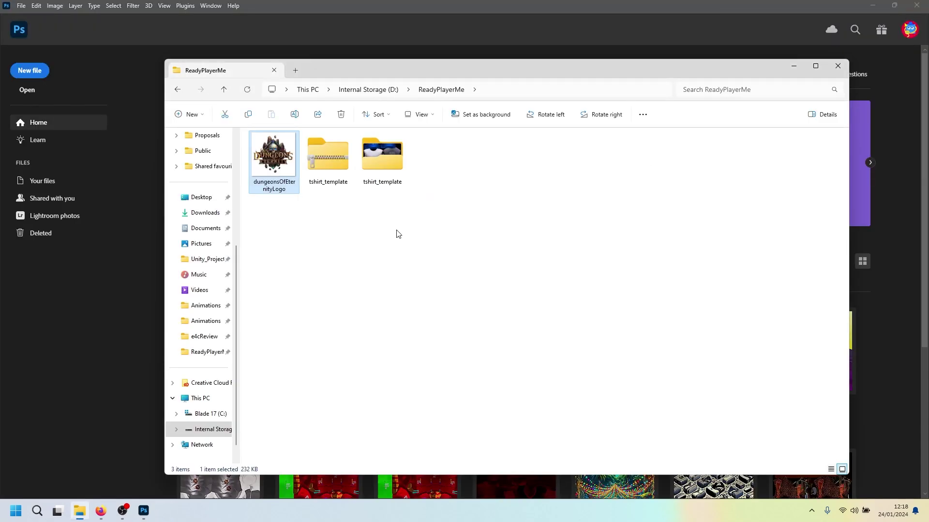
pyautogui.doubleClick(376, 158)
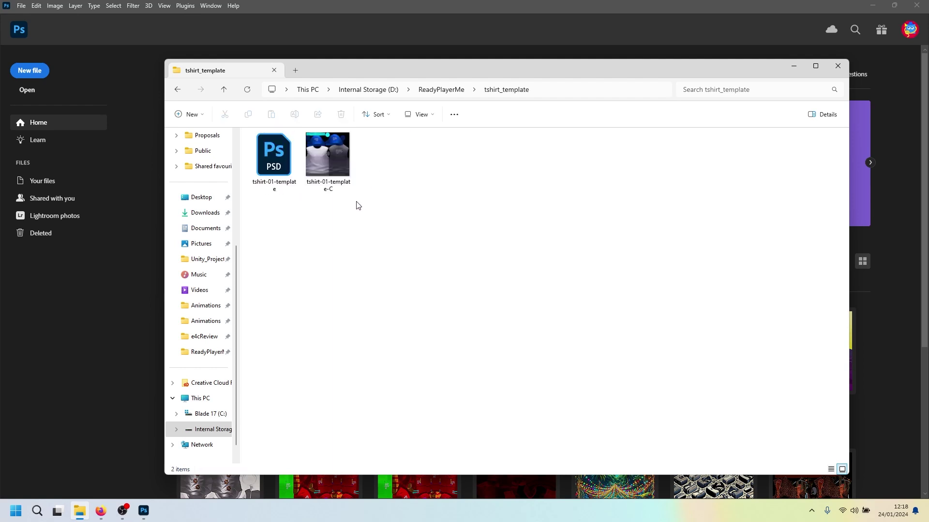
pyautogui.click(341, 165)
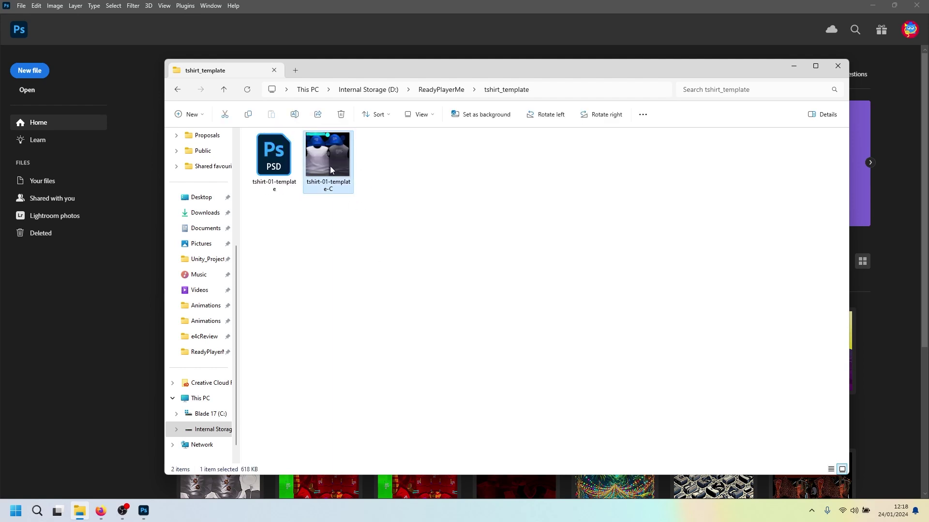
pyautogui.doubleClick(329, 167)
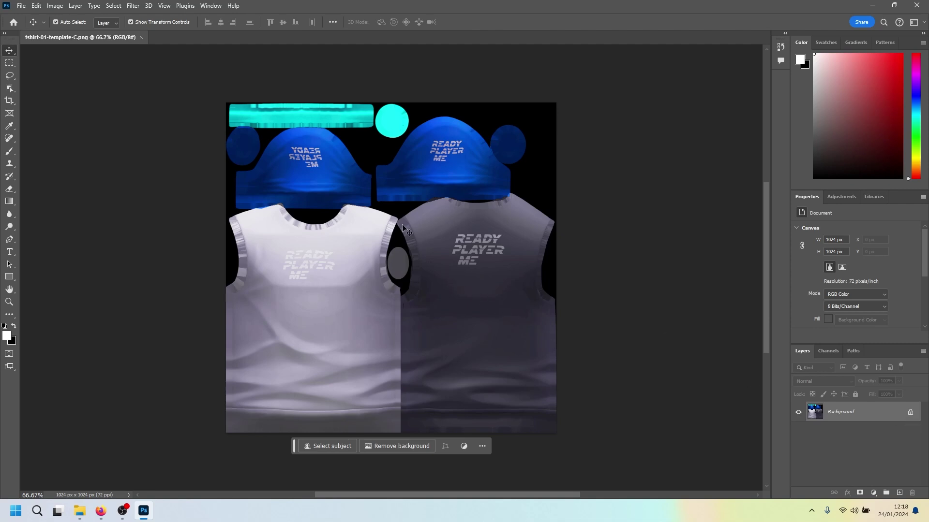
# Close the PNG document and open tshirt-01-template.psd from the tshirt_template folder instead
pyautogui.click(141, 37)
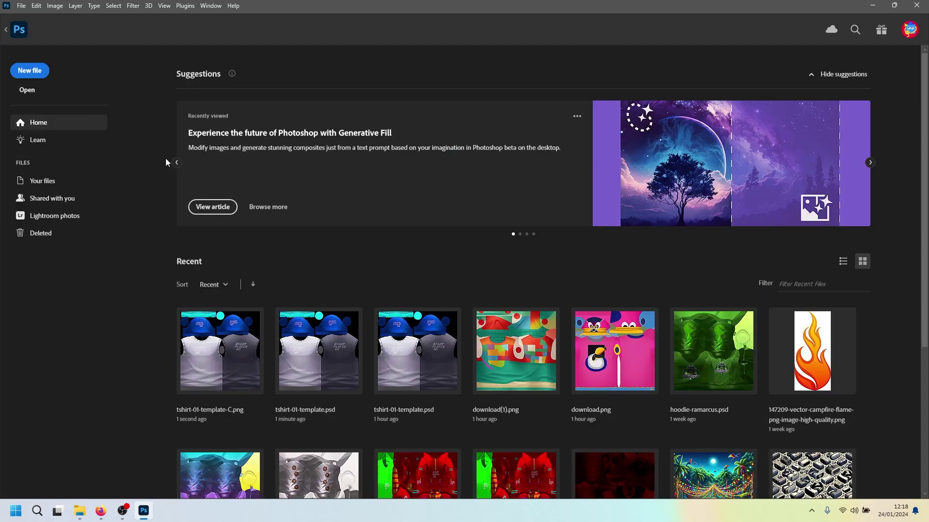
pyautogui.click(81, 512)
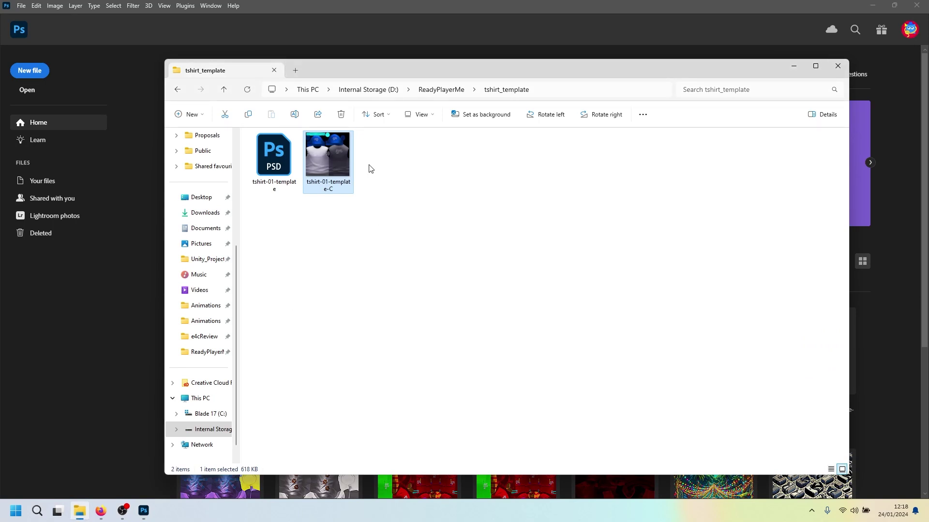
pyautogui.click(282, 151)
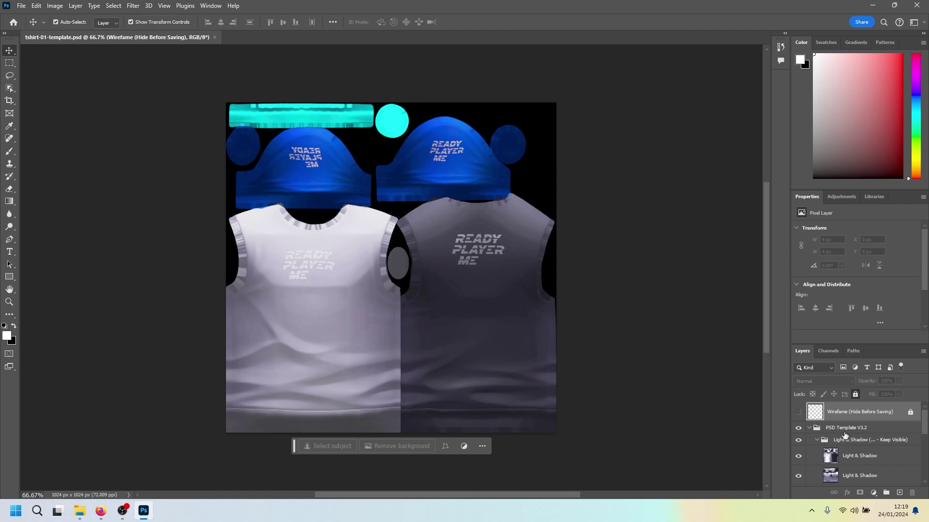
# Turn off visibility of the Logos (Customizable) group to hide the READY PLAYER ME logos
pyautogui.scroll(-3, 828, 444)
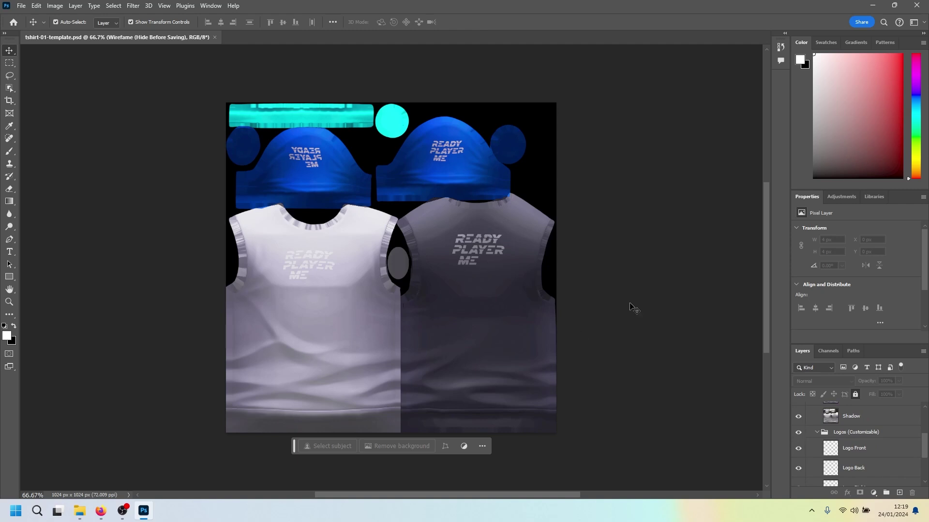
pyautogui.click(799, 436)
pyautogui.click(799, 436)
pyautogui.click(799, 435)
pyautogui.click(799, 436)
pyautogui.click(799, 436)
pyautogui.click(800, 436)
pyautogui.moveTo(298, 149); pyautogui.dragTo(301, 152)
pyautogui.click(799, 432)
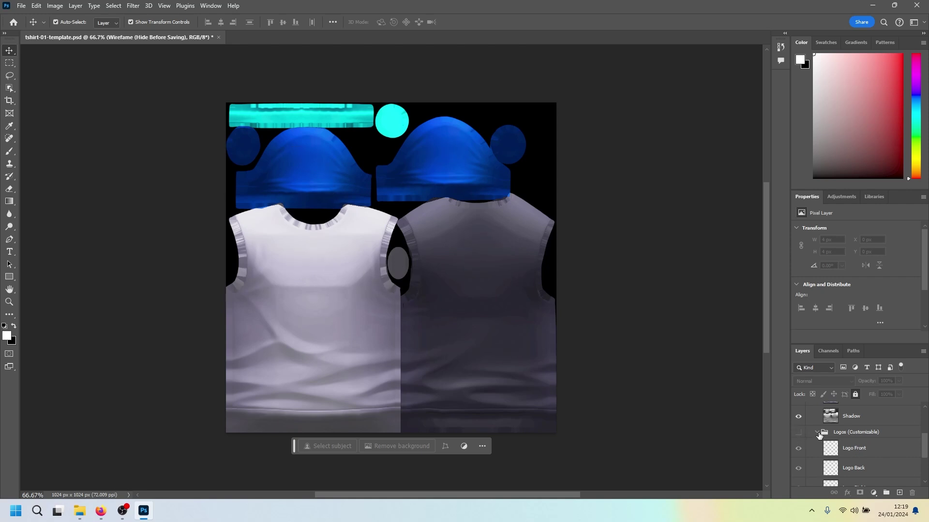
# Collapse the Logos group and select the Base Color (Customizable) layer, leaving it visible
pyautogui.click(816, 433)
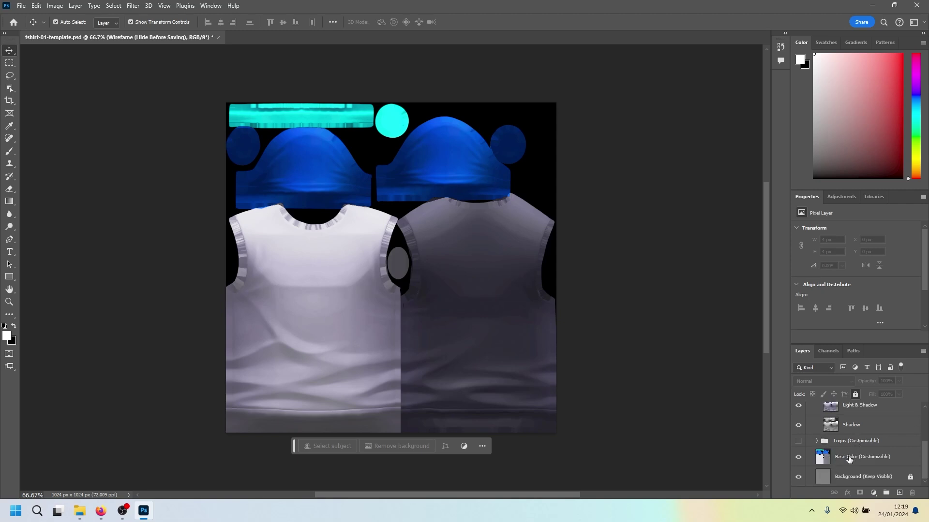
pyautogui.click(901, 458)
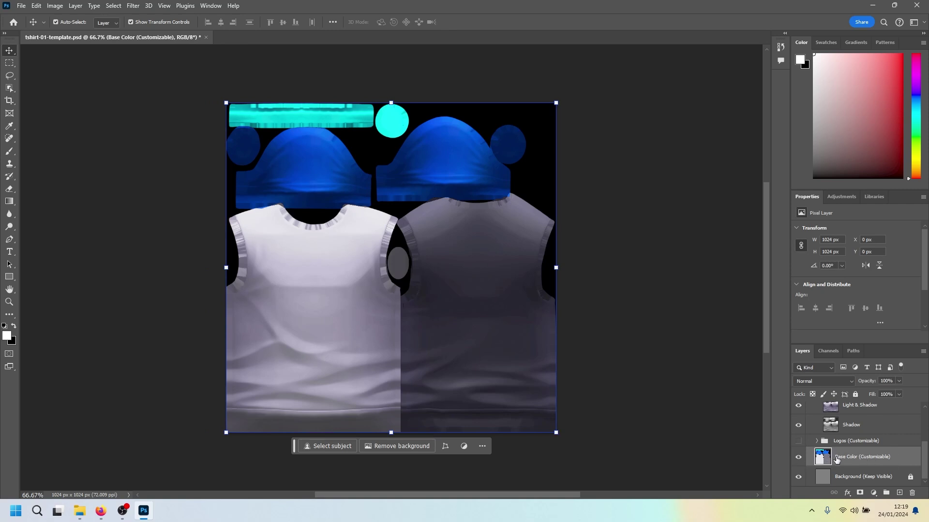
pyautogui.click(798, 457)
pyautogui.click(798, 457)
pyautogui.click(798, 457)
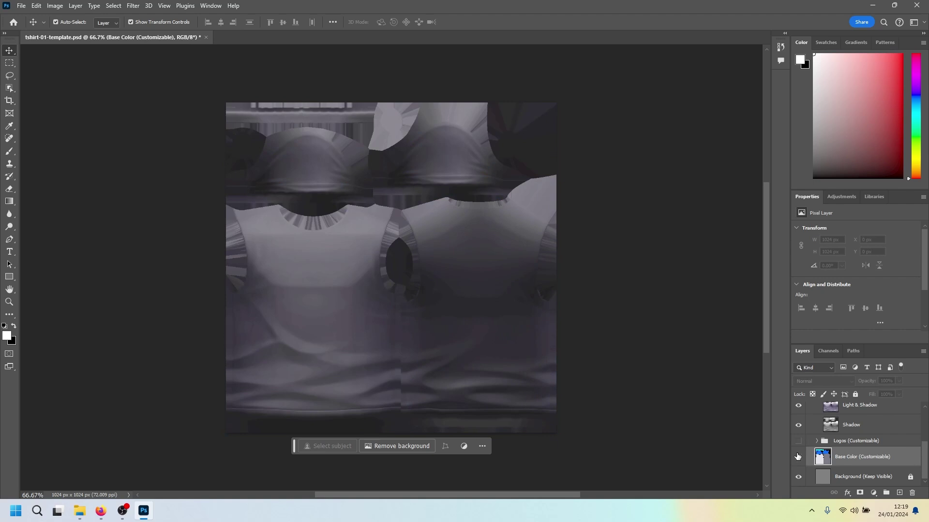
pyautogui.click(798, 457)
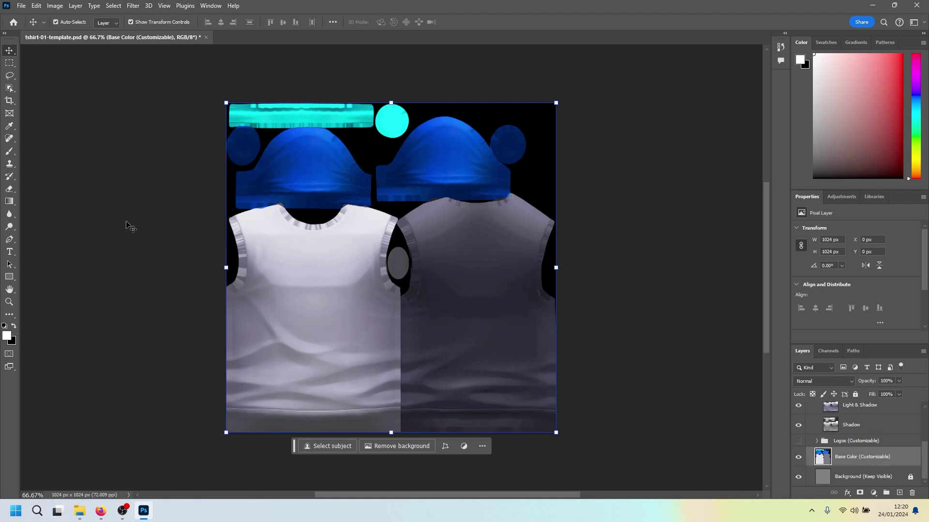
pyautogui.click(9, 205)
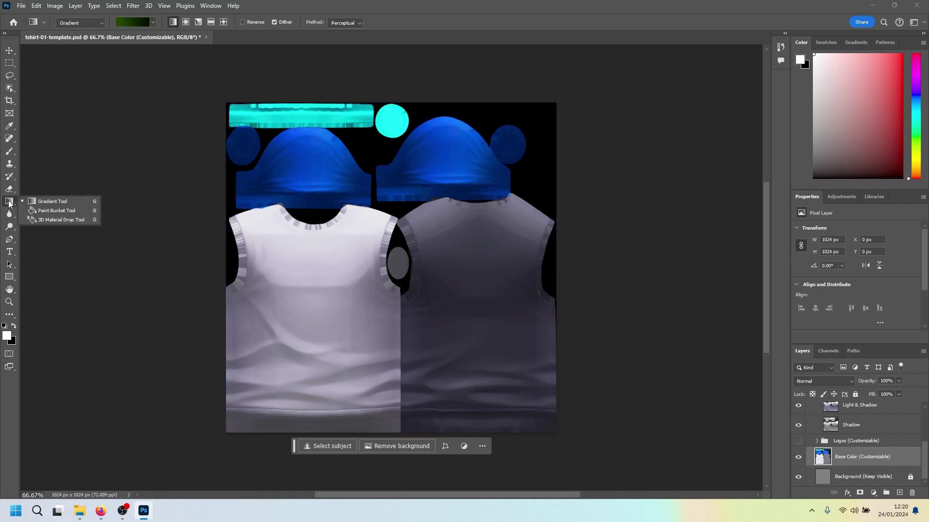
# Draw a rectangle with the Rectangle Tool covering the whole texture canvas
pyautogui.click(10, 279)
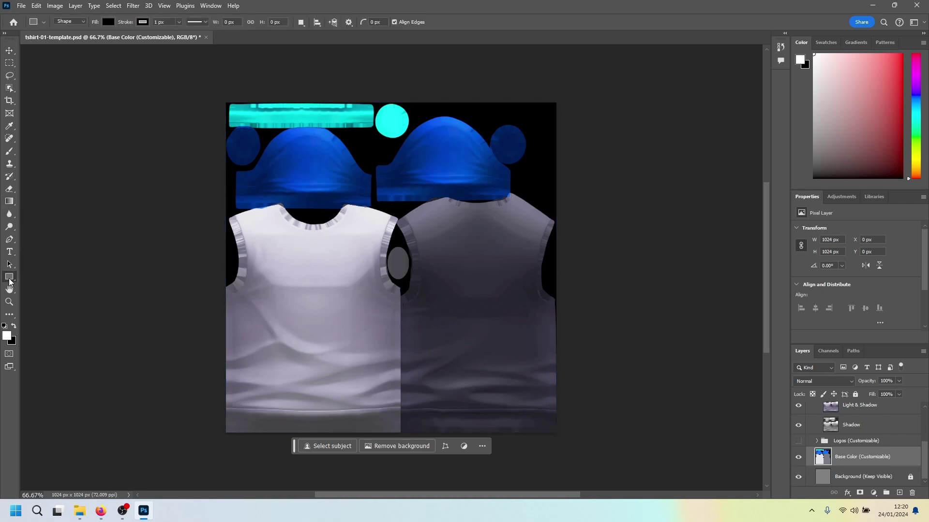
pyautogui.rightClick(9, 279)
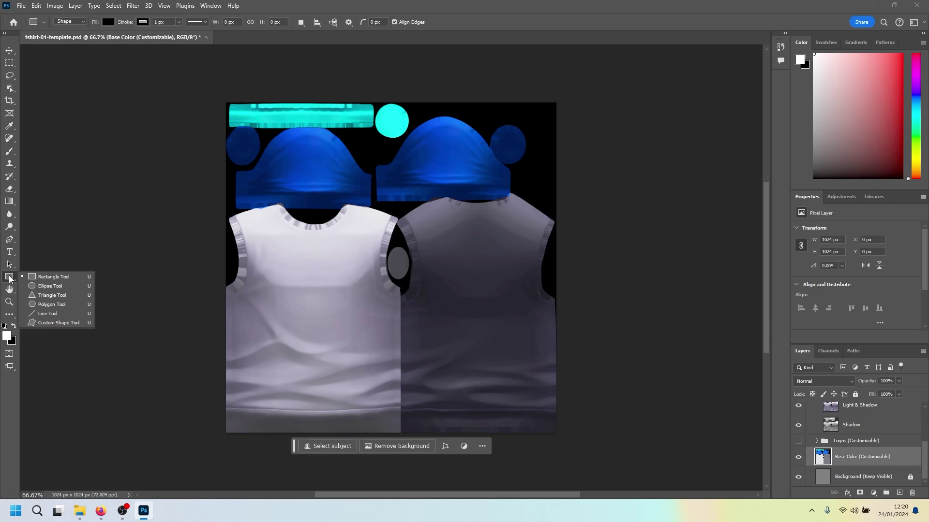
pyautogui.click(42, 277)
pyautogui.moveTo(218, 94); pyautogui.dragTo(567, 443)
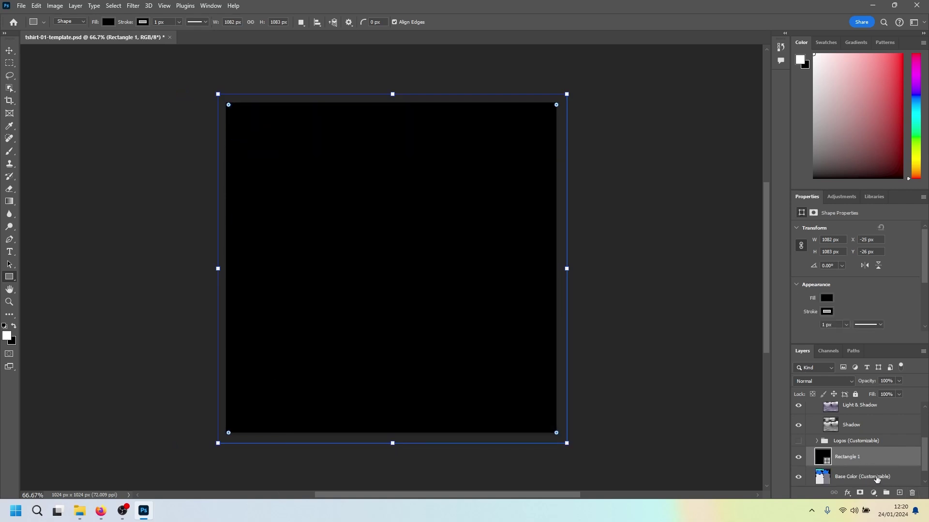
# Set the rectangle's fill colour to dark grey #4a4a4a in the Color Picker
pyautogui.click(827, 298)
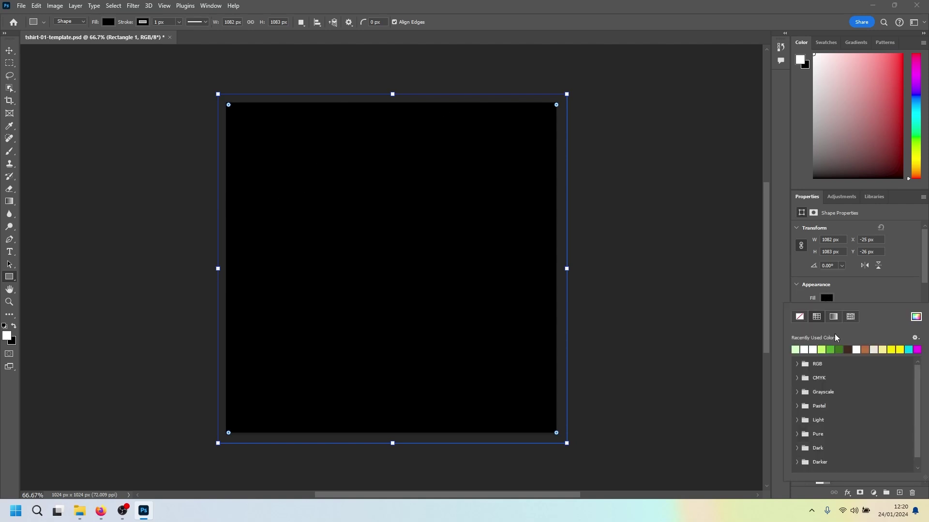
pyautogui.click(838, 349)
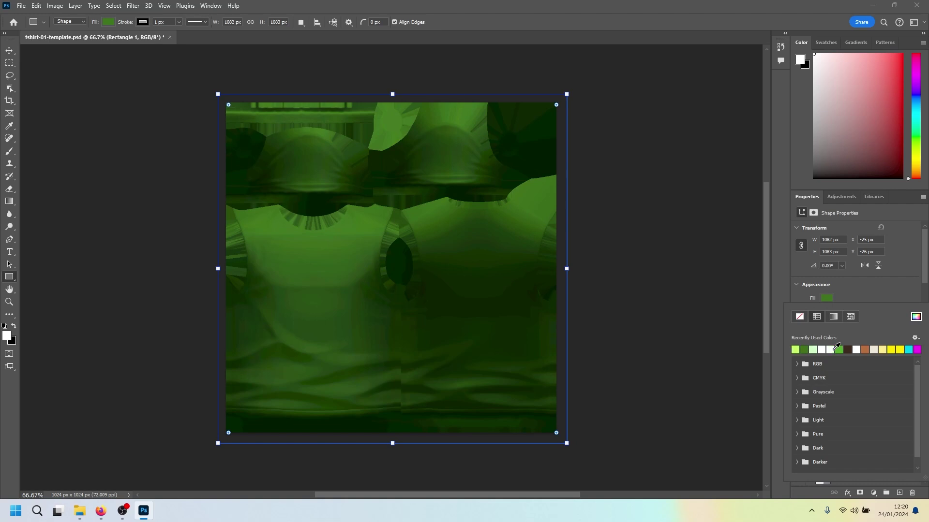
pyautogui.click(826, 349)
pyautogui.click(829, 349)
pyautogui.click(818, 349)
pyautogui.click(878, 350)
pyautogui.click(915, 316)
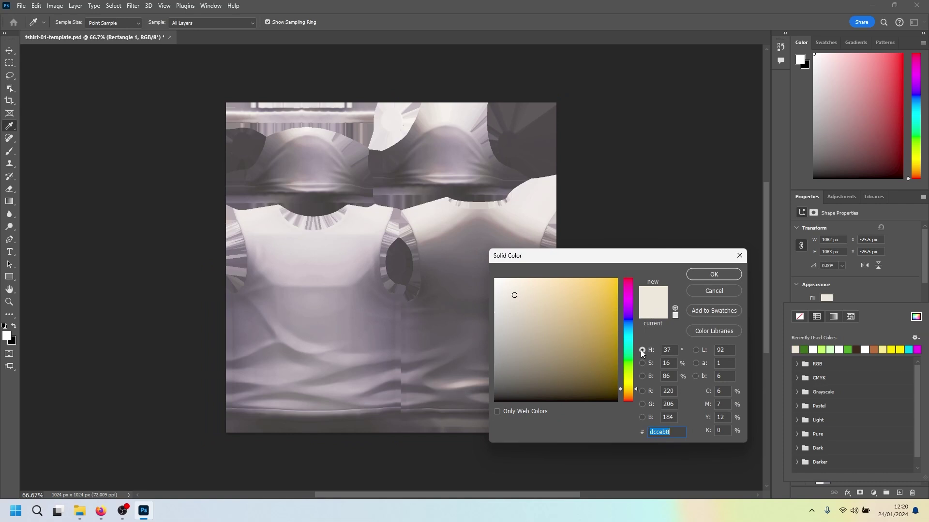
pyautogui.write('199b04')
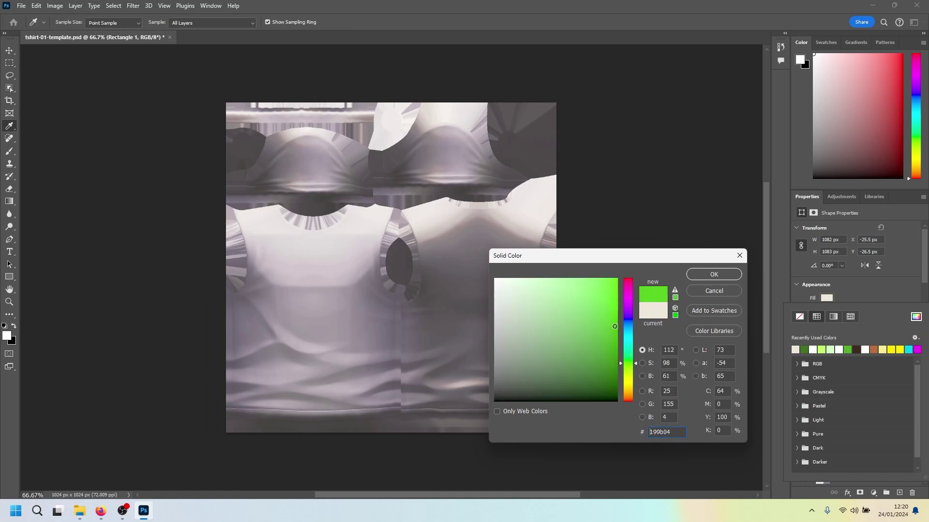
pyautogui.moveTo(608, 374)
pyautogui.mouseDown()
pyautogui.moveTo(614, 367)
pyautogui.moveTo(484, 366)
pyautogui.mouseUp()
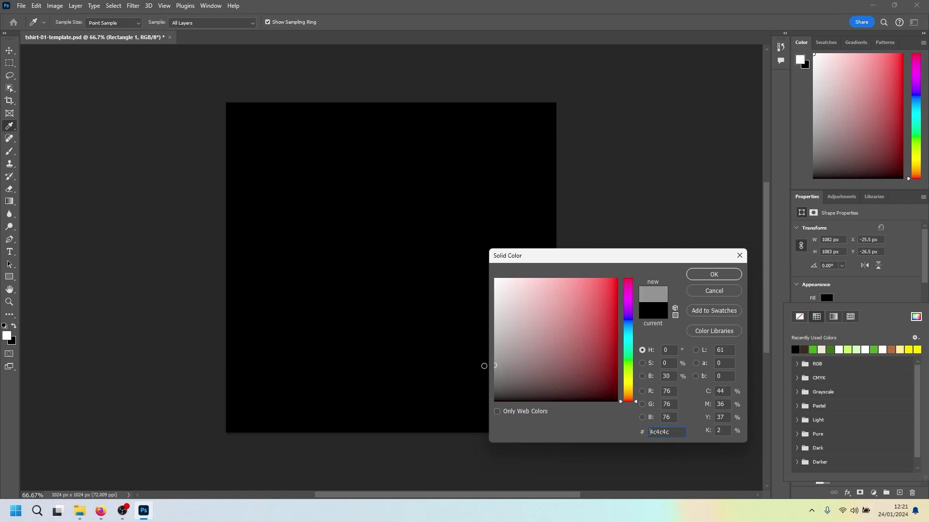
pyautogui.click(711, 275)
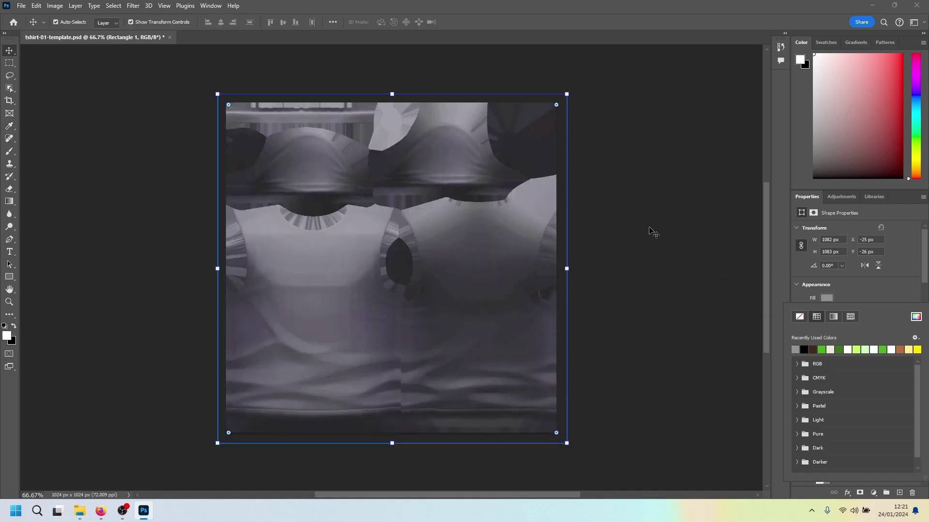
# Deselect the Rectangle 1 layer and bring the tshirt_template folder in File Explorer to the front
pyautogui.click(640, 267)
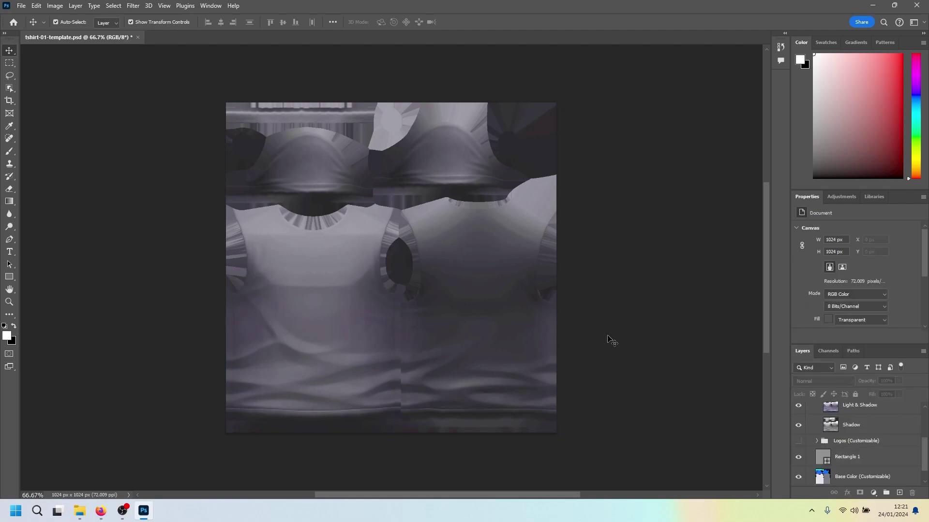
pyautogui.click(886, 459)
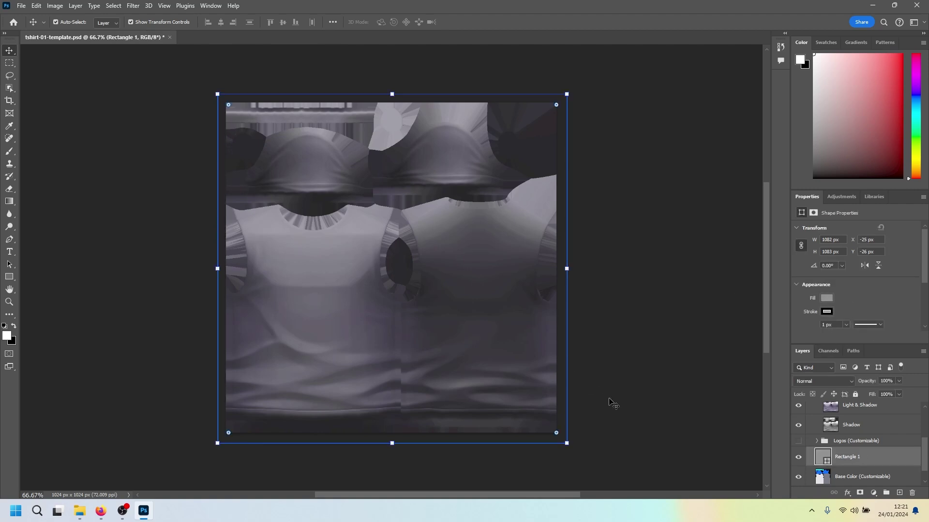
pyautogui.click(643, 375)
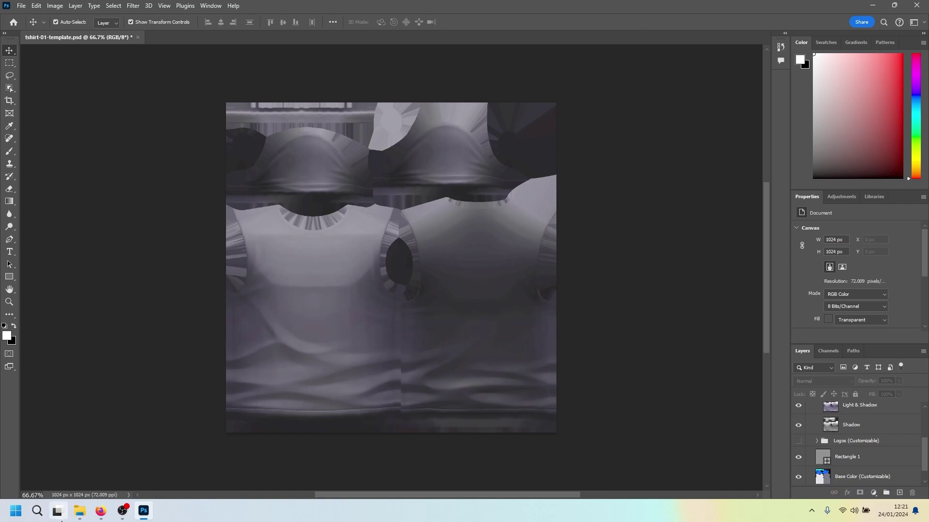
pyautogui.click(80, 511)
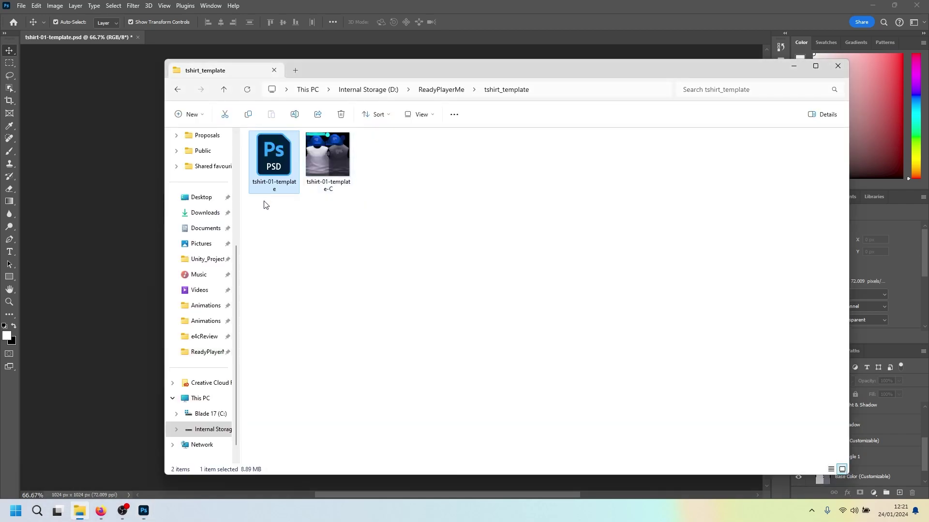
# Open dungeonsOfEternityLogo.jpg from the ReadyPlayerMe folder as a separate 1024×1024 Photoshop document
pyautogui.click(440, 89)
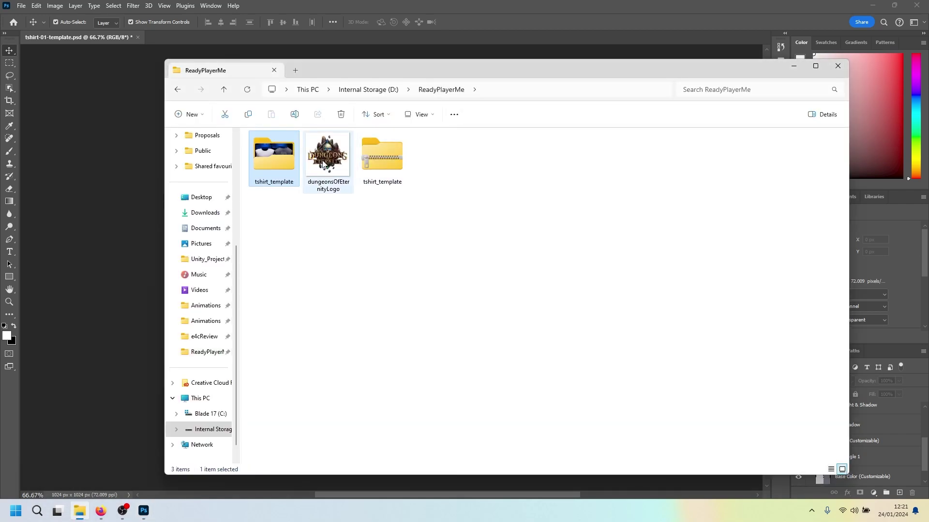
pyautogui.moveTo(323, 165); pyautogui.dragTo(166, 39)
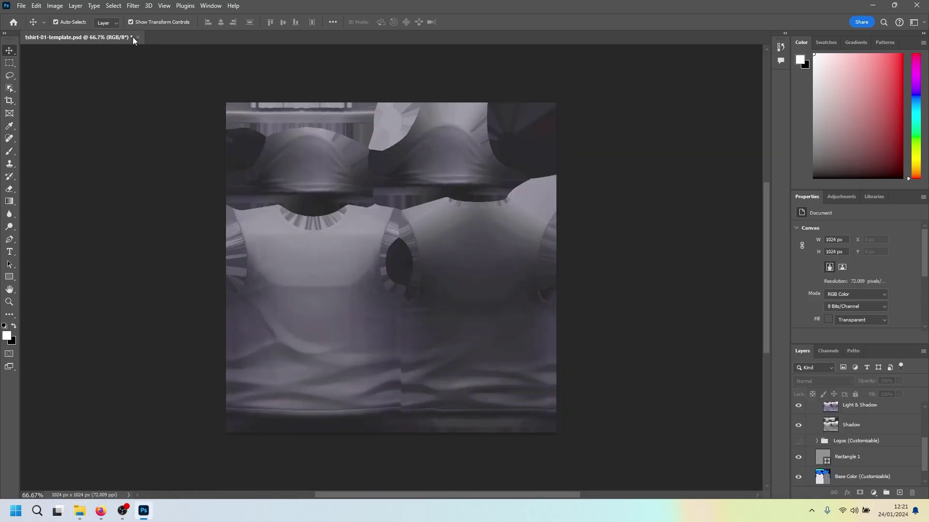
pyautogui.moveTo(179, 37); pyautogui.dragTo(179, 38)
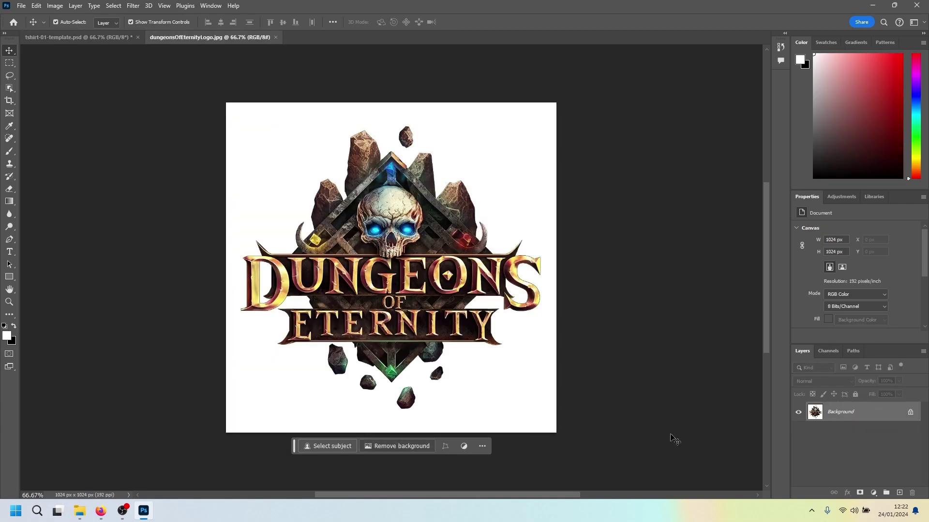
# Remove the logo's white background and drop it into tshirt-01-template.psd as Layer 1
pyautogui.click(910, 413)
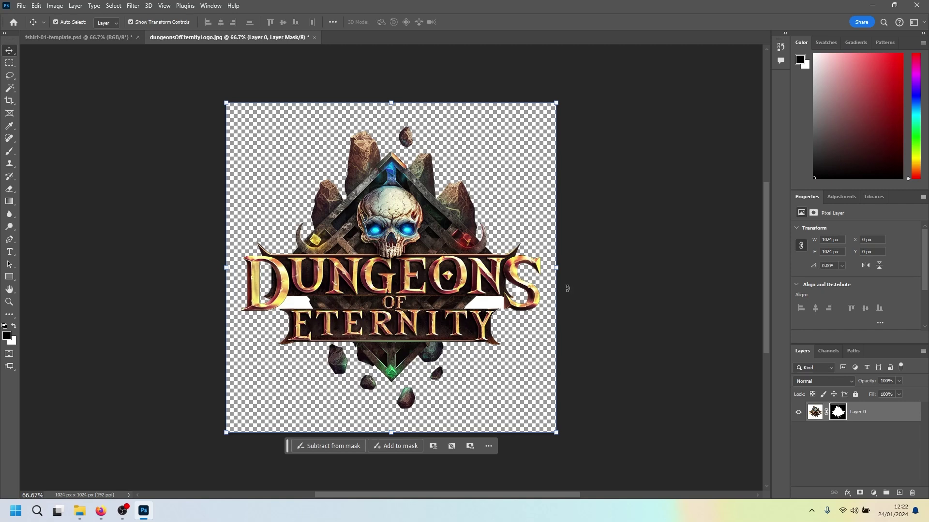
pyautogui.moveTo(361, 243); pyautogui.dragTo(103, 40)
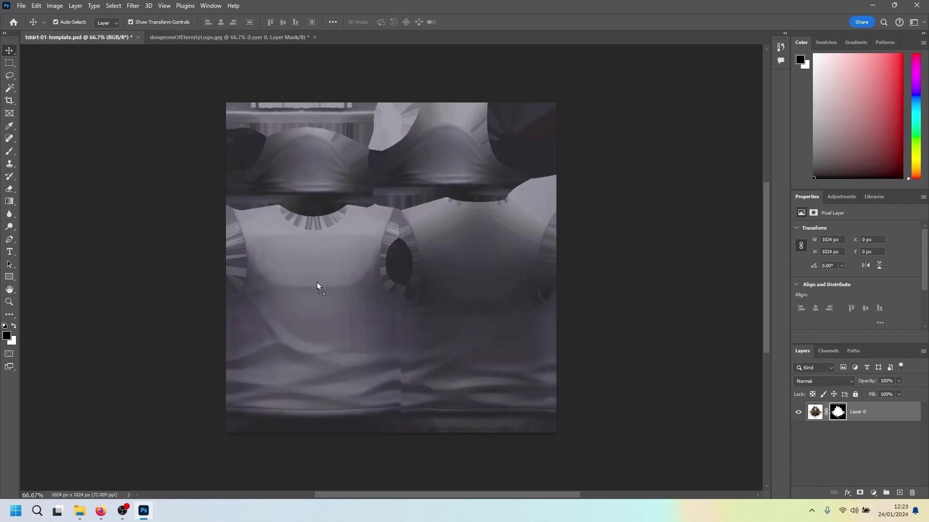
pyautogui.moveTo(317, 283); pyautogui.dragTo(317, 282)
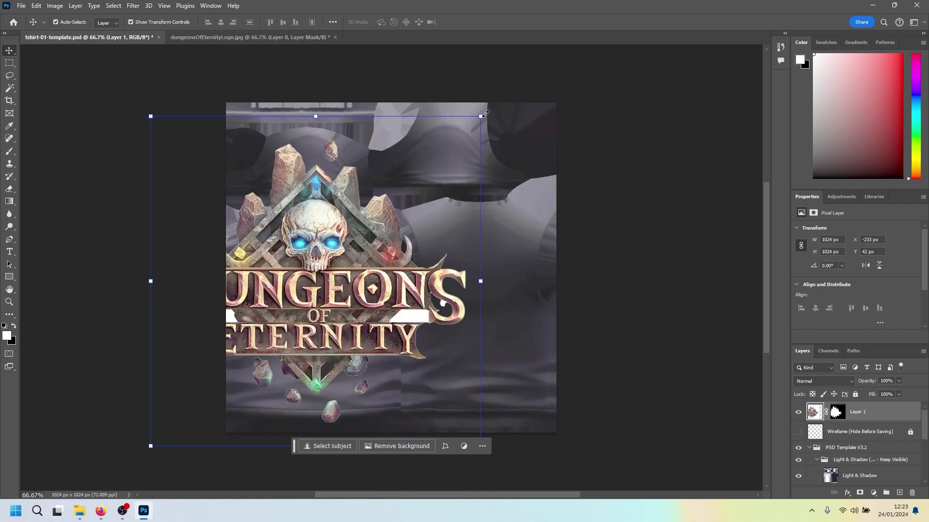
# Scale the logo down to about 32% (326×326 px) and place it on the shirt's chest
pyautogui.moveTo(483, 115); pyautogui.dragTo(312, 284)
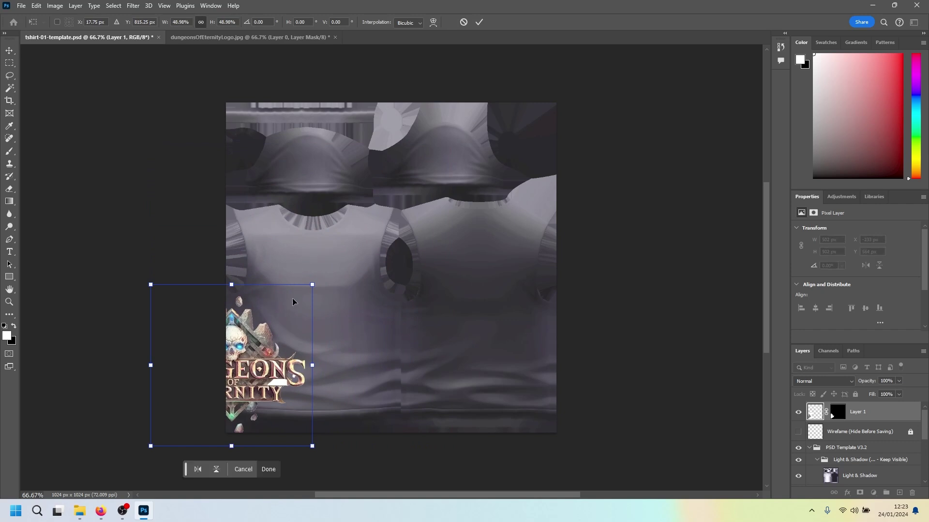
pyautogui.moveTo(251, 357); pyautogui.dragTo(336, 293)
pyautogui.moveTo(397, 223); pyautogui.dragTo(355, 264)
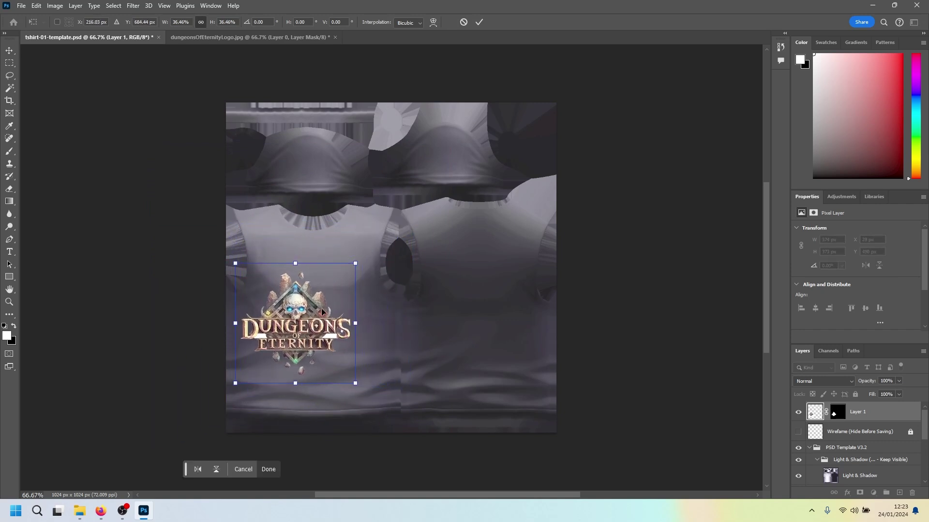
pyautogui.moveTo(307, 325); pyautogui.dragTo(325, 292)
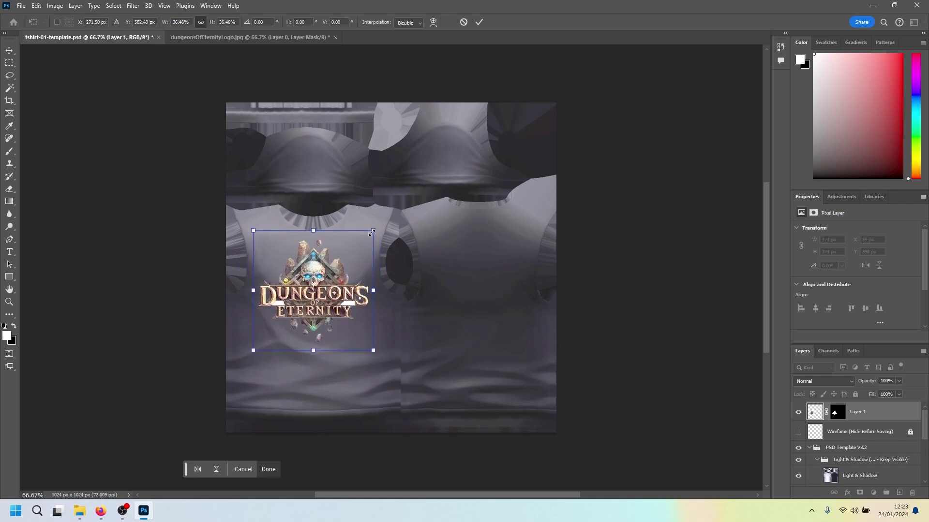
pyautogui.moveTo(371, 233); pyautogui.dragTo(358, 246)
pyautogui.moveTo(319, 308); pyautogui.dragTo(327, 296)
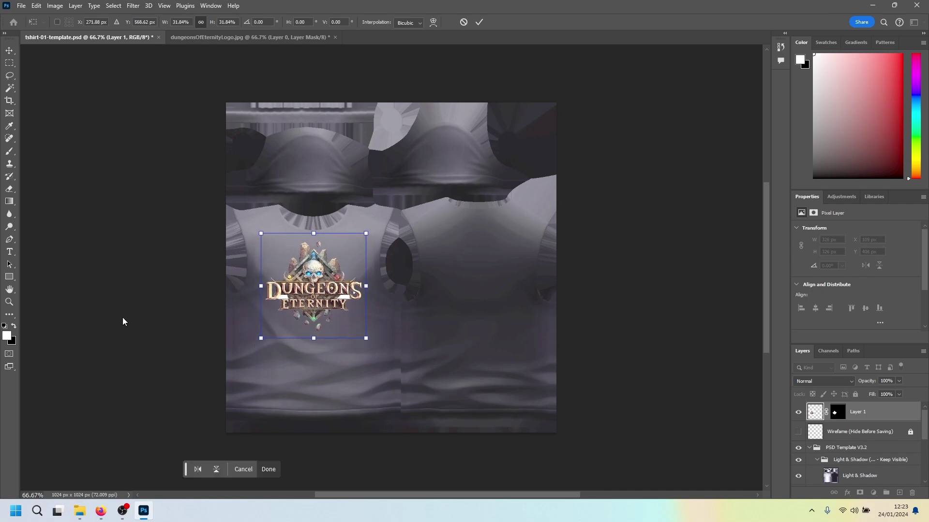
pyautogui.press('Return')
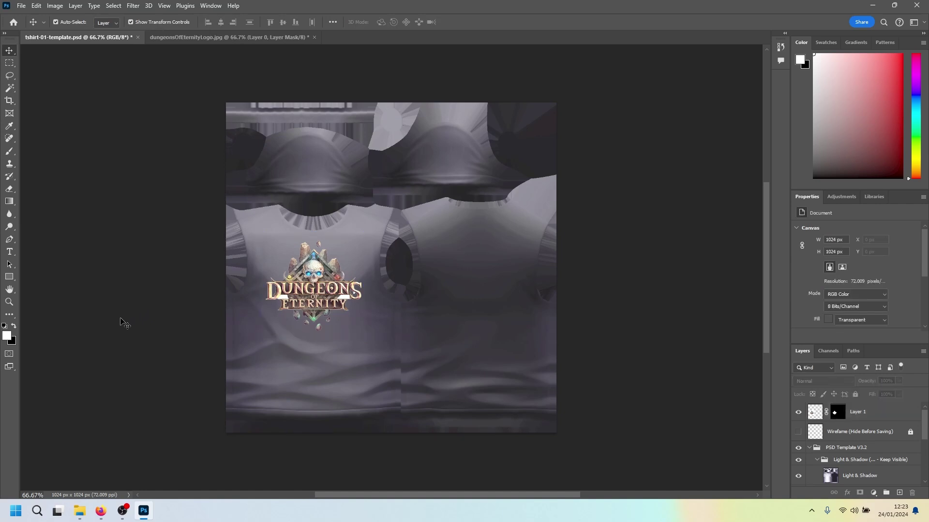
pyautogui.click(324, 313)
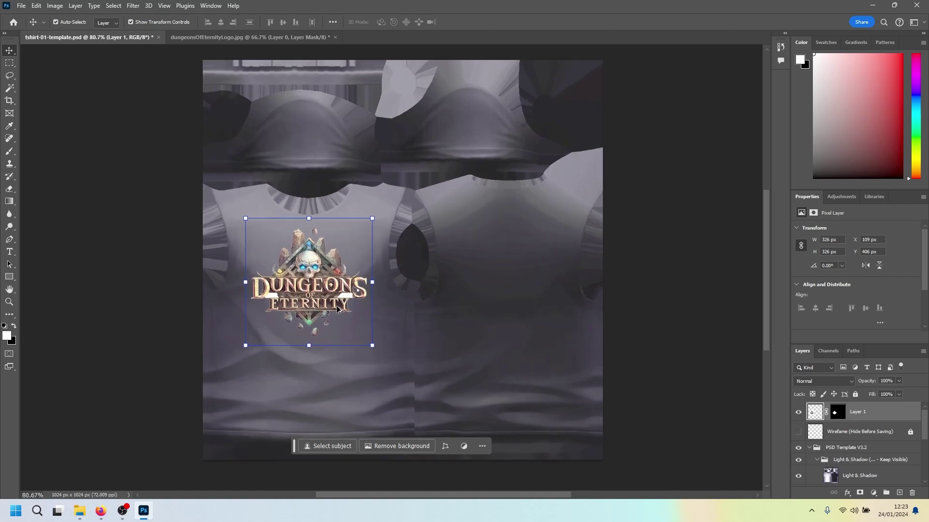
# Magic Wand and delete the empty area so the logo layer hugs the artwork at 297×279 px
pyautogui.scroll(3, 337, 308)
pyautogui.scroll(4, 341, 306)
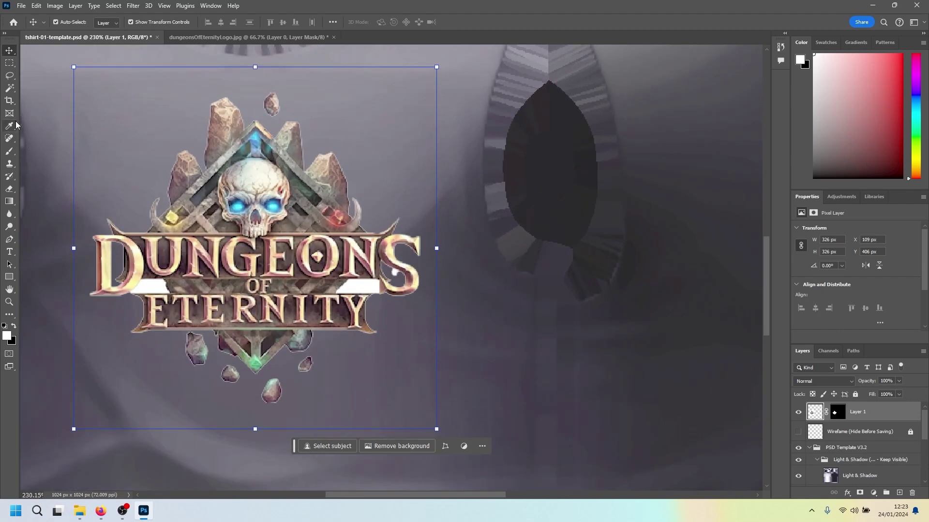
pyautogui.click(11, 88)
pyautogui.moveTo(11, 88); pyautogui.dragTo(53, 109)
pyautogui.click(154, 289)
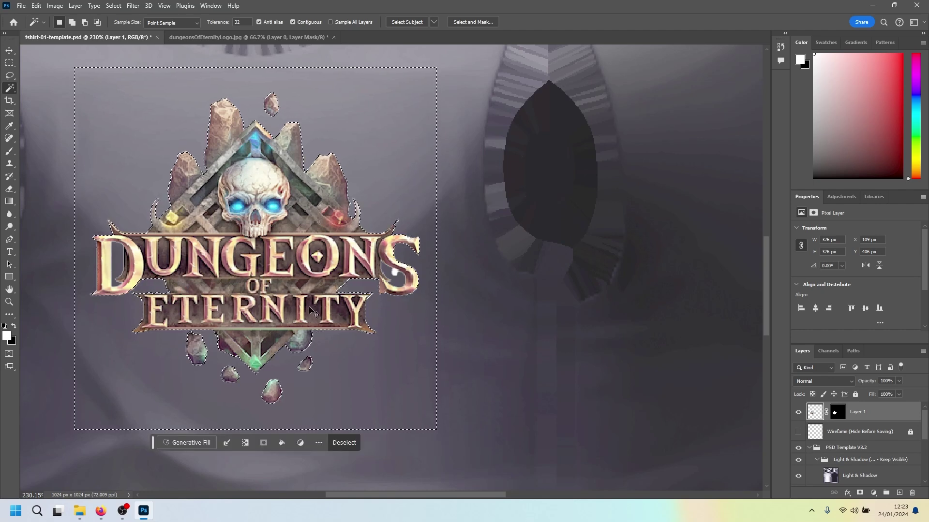
pyautogui.hotkey('ctrl', 'd')
pyautogui.click(10, 50)
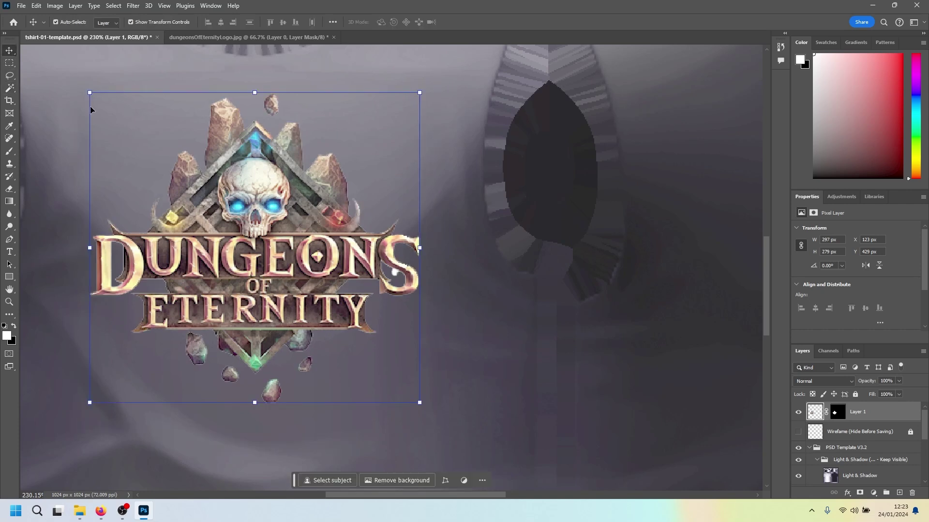
pyautogui.scroll(-6, 223, 196)
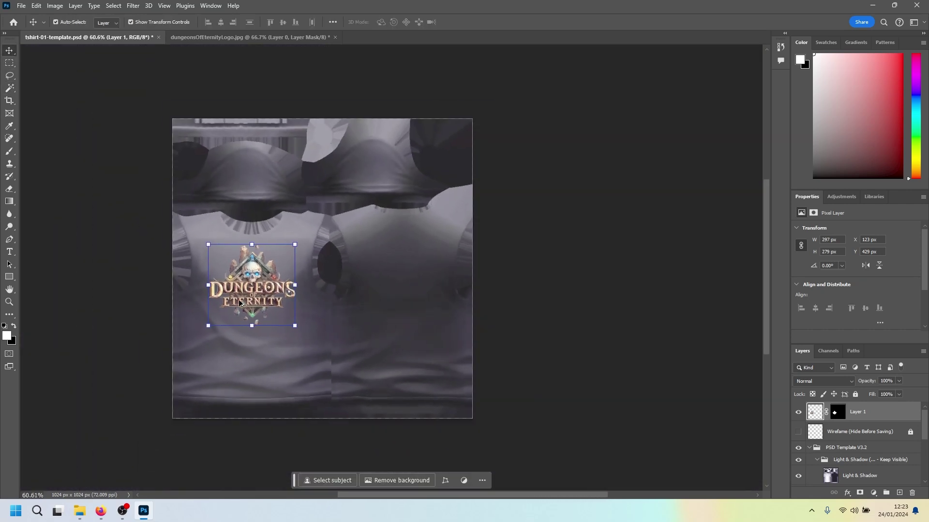
pyautogui.click(120, 271)
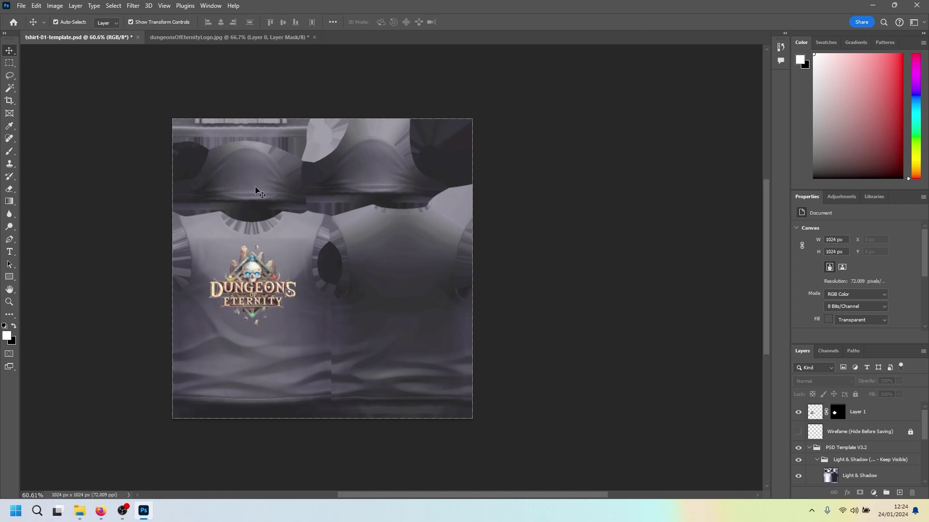
# Duplicate the logo onto the upper shirt panel and scale the copy to about 50%
pyautogui.click(260, 283)
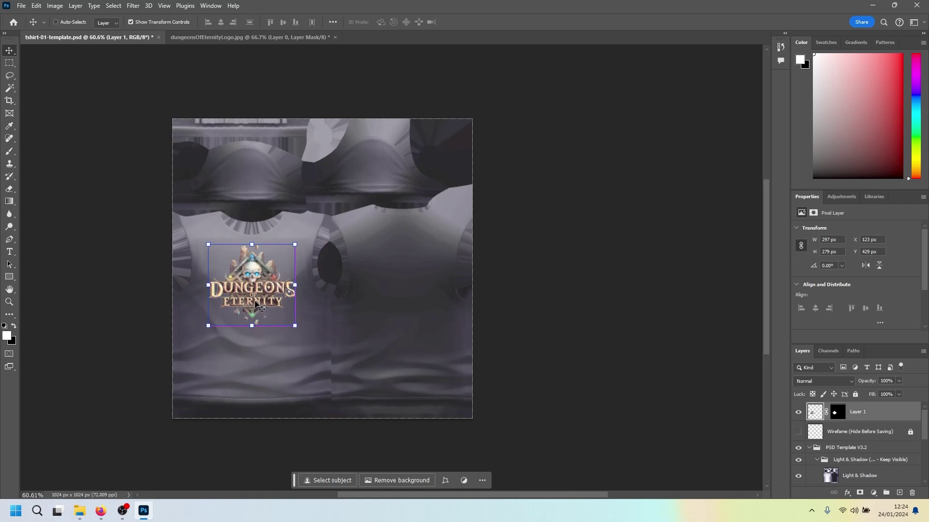
pyautogui.keyDown('alt'); pyautogui.click(255, 304); pyautogui.keyUp('alt')
pyautogui.moveTo(255, 295); pyautogui.dragTo(253, 182)
pyautogui.moveTo(295, 136); pyautogui.dragTo(252, 173)
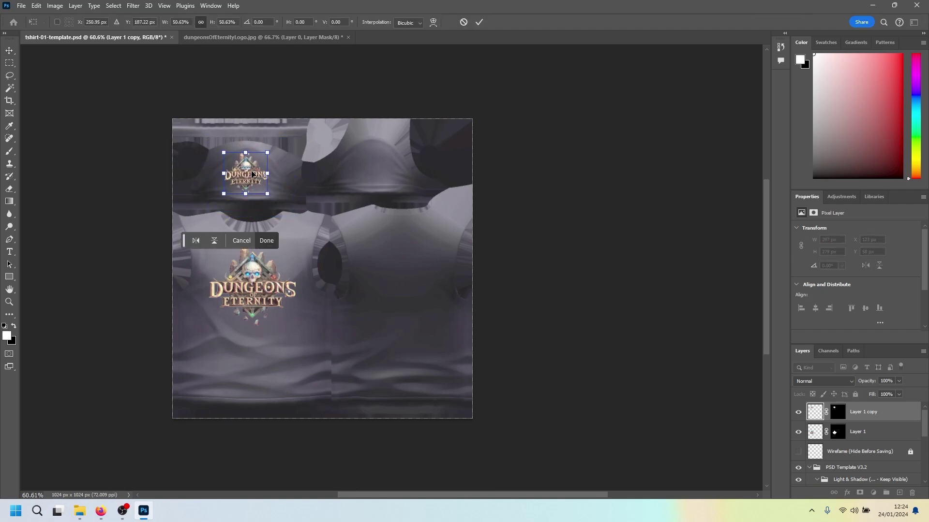
pyautogui.press('Return')
# Flip the small logo copy horizontally with Edit > Transform > Flip Horizontal
pyautogui.click(36, 6)
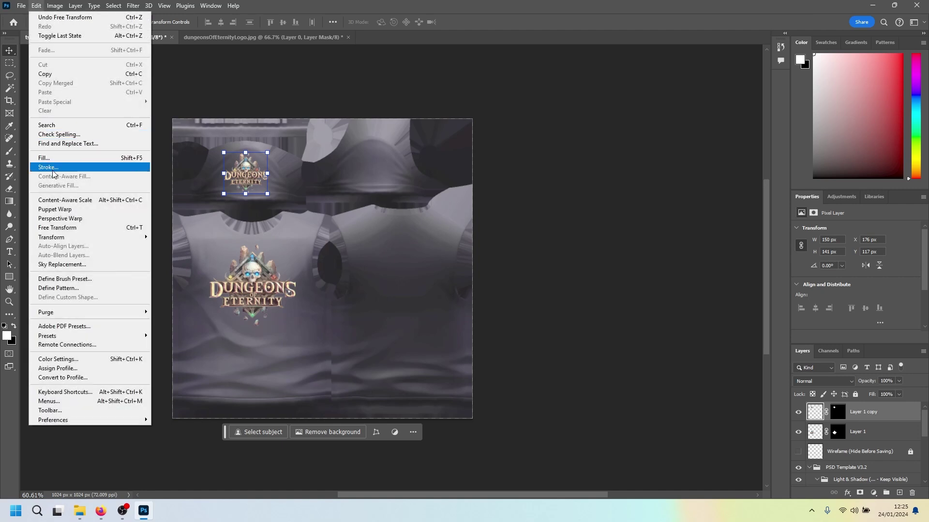
pyautogui.moveTo(71, 236)
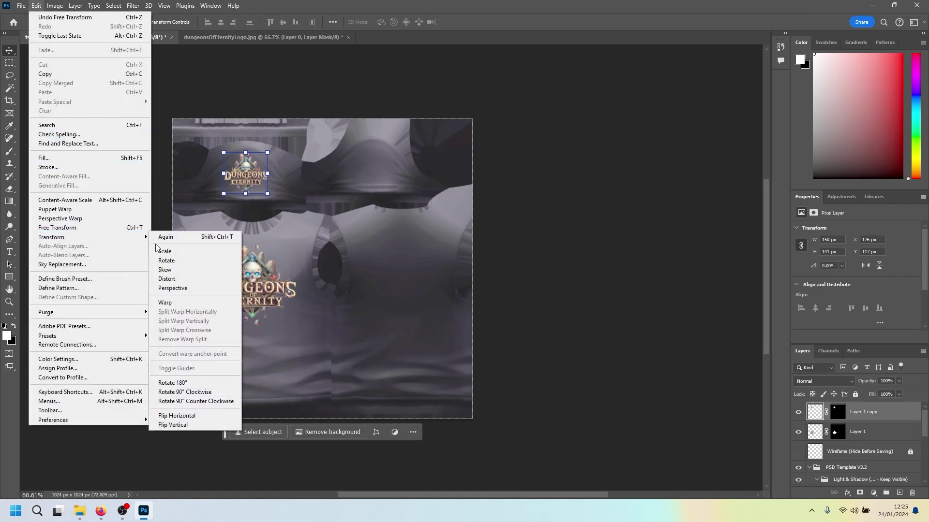
pyautogui.click(193, 416)
pyautogui.click(133, 178)
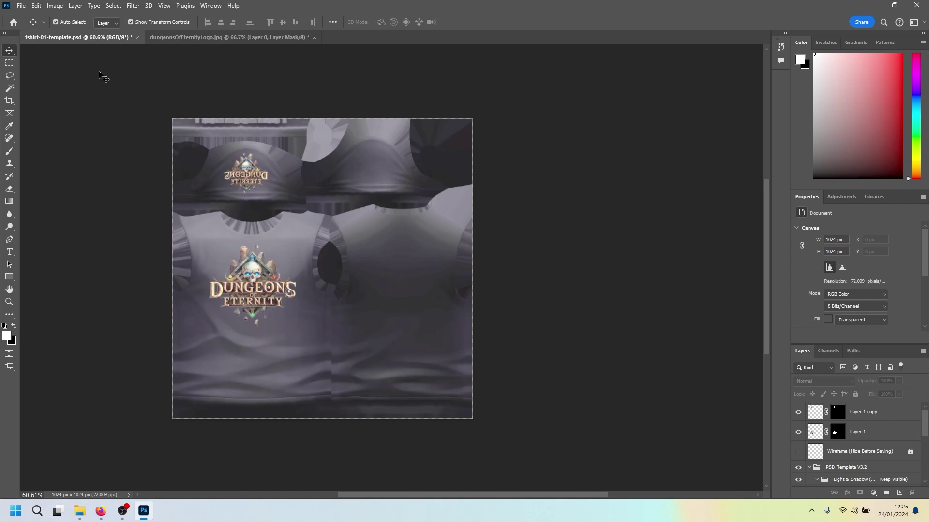
# Export the texture as tshirt_doe, a PNG without transparency, into the tshirt_template folder
pyautogui.click(22, 6)
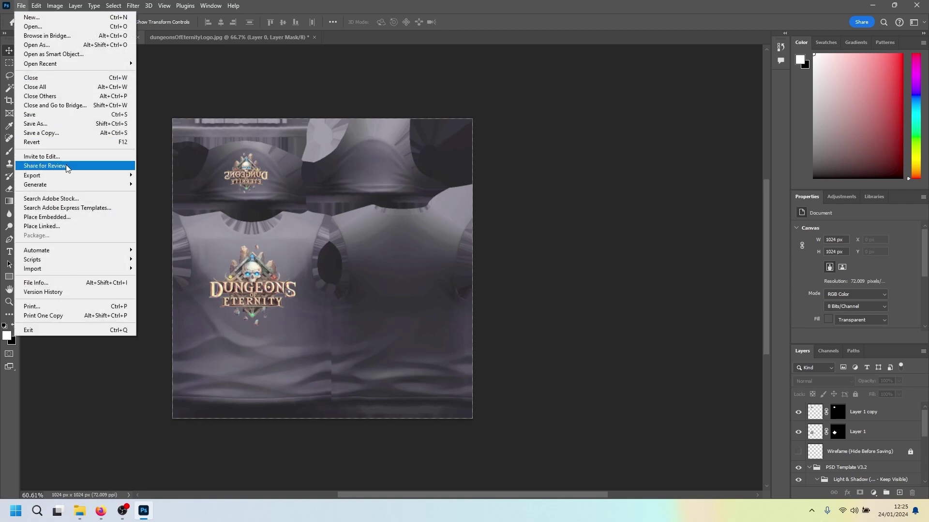
pyautogui.moveTo(90, 177)
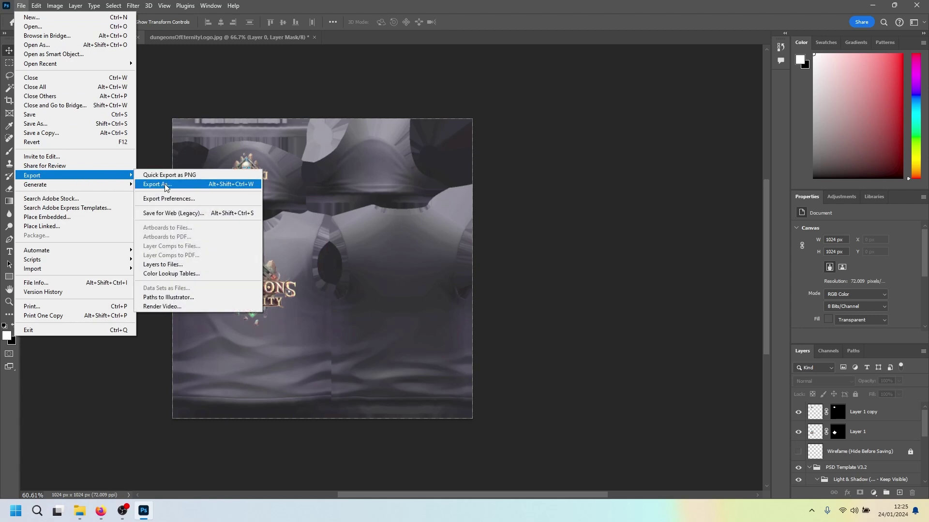
pyautogui.click(157, 184)
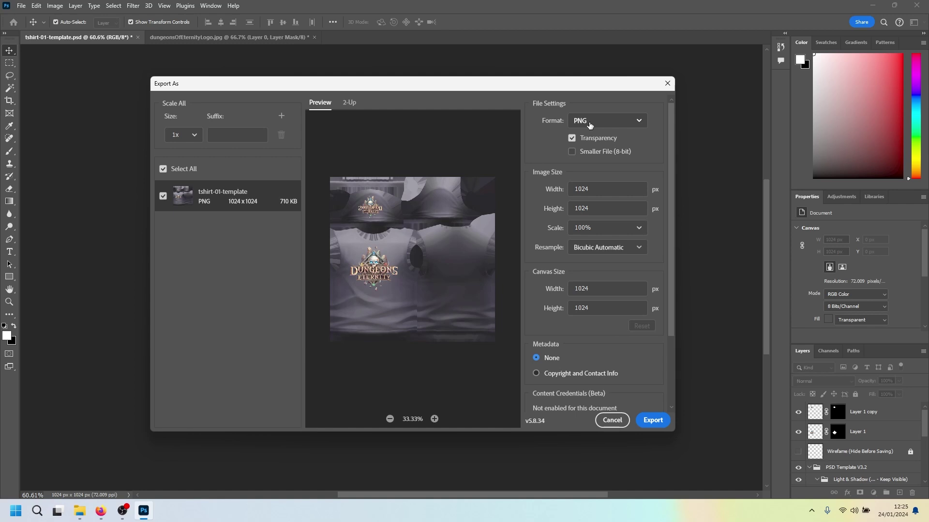
pyautogui.click(570, 138)
pyautogui.click(653, 420)
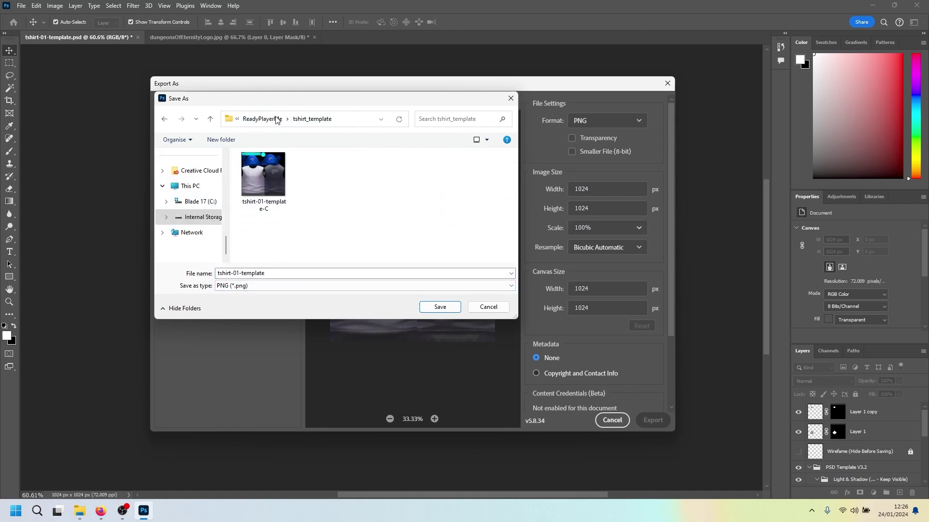
pyautogui.click(269, 272)
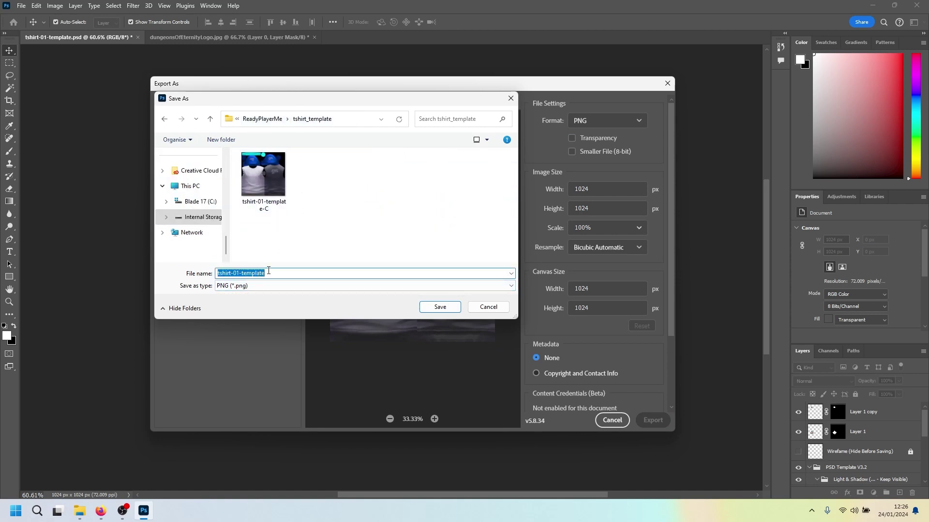
pyautogui.write('tshirt')
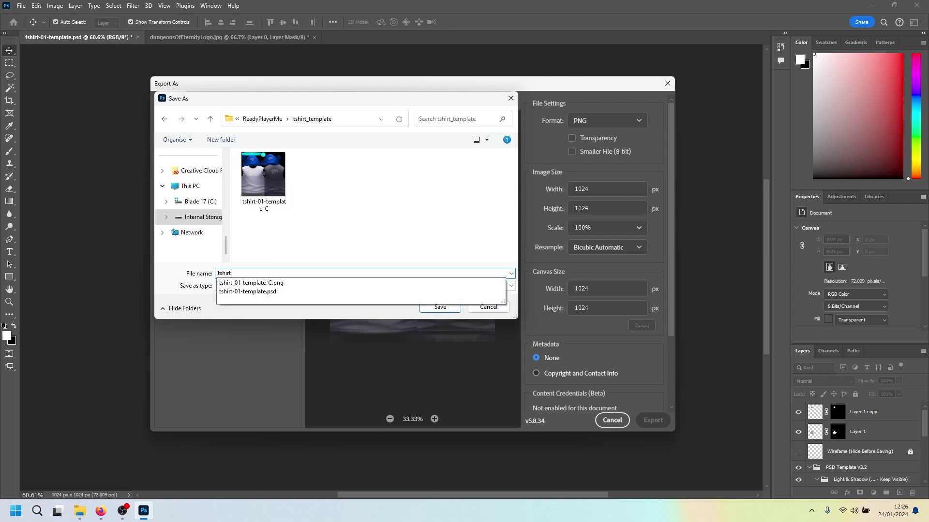
pyautogui.write('_doe')
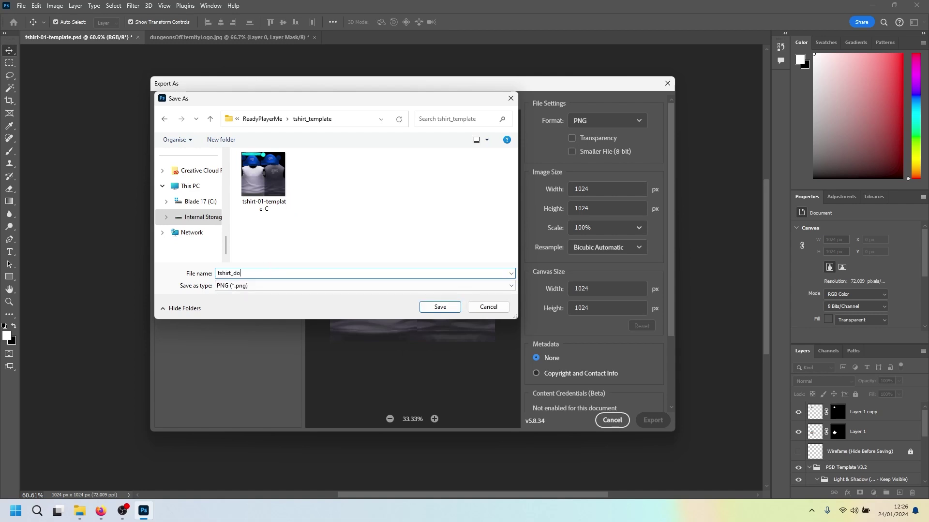
pyautogui.click(439, 307)
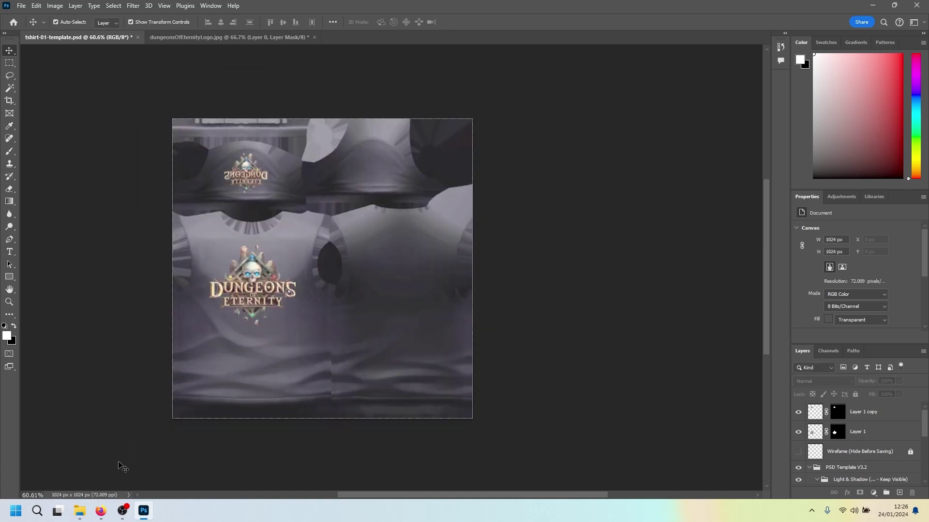
pyautogui.click(100, 512)
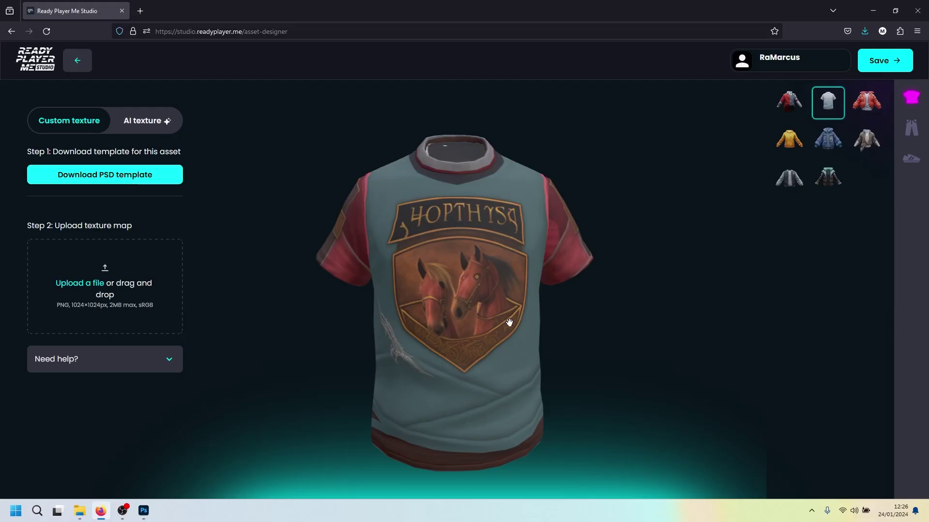
# Upload tshirt_doe.png from ReadyPlayerMe > tshirt_template as the shirt texture and save the asset
pyautogui.moveTo(383, 221); pyautogui.dragTo(483, 338)
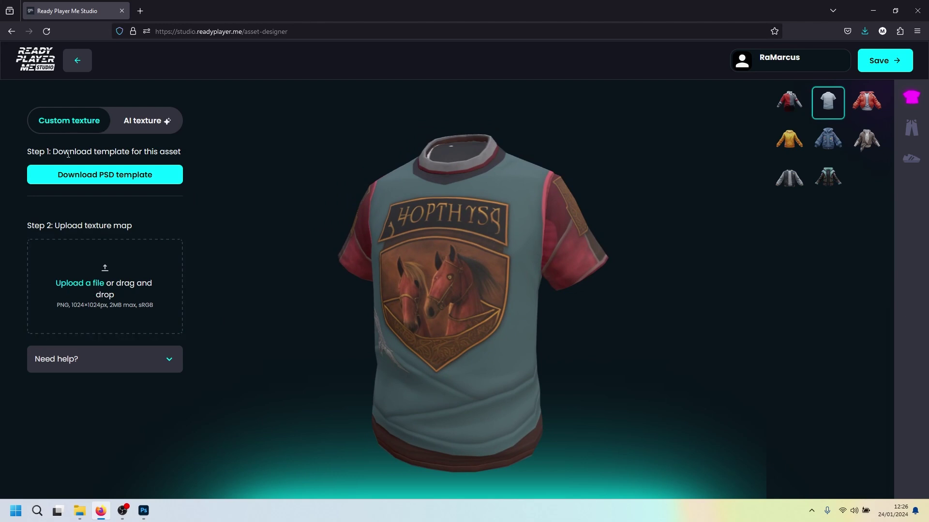
pyautogui.click(88, 283)
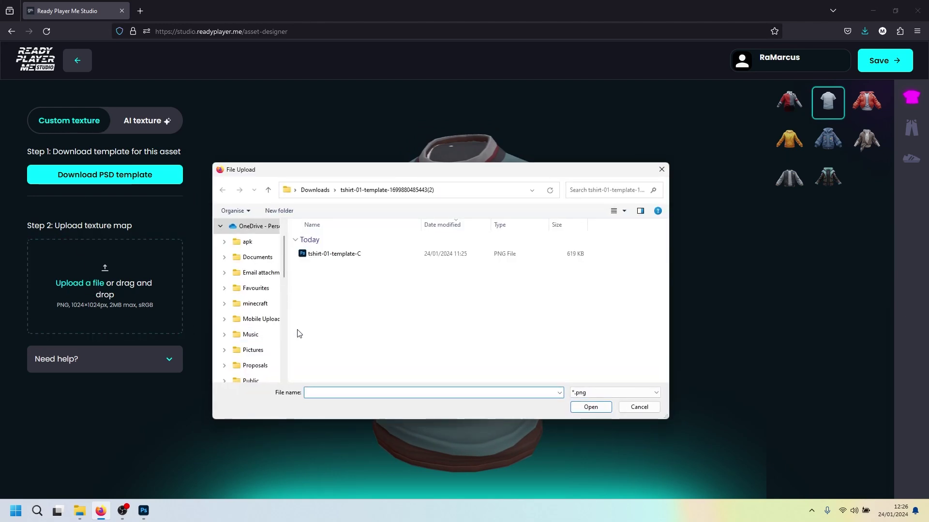
pyautogui.click(314, 189)
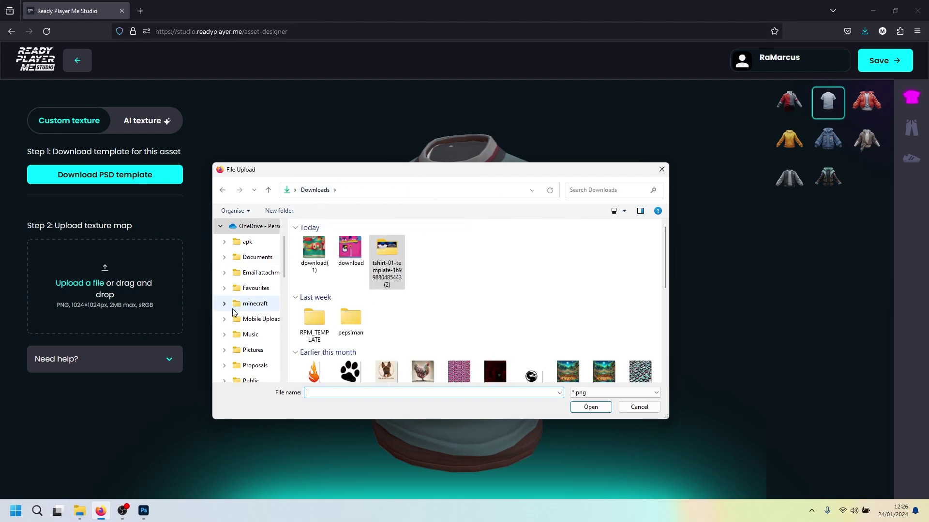
pyautogui.scroll(-8, 237, 309)
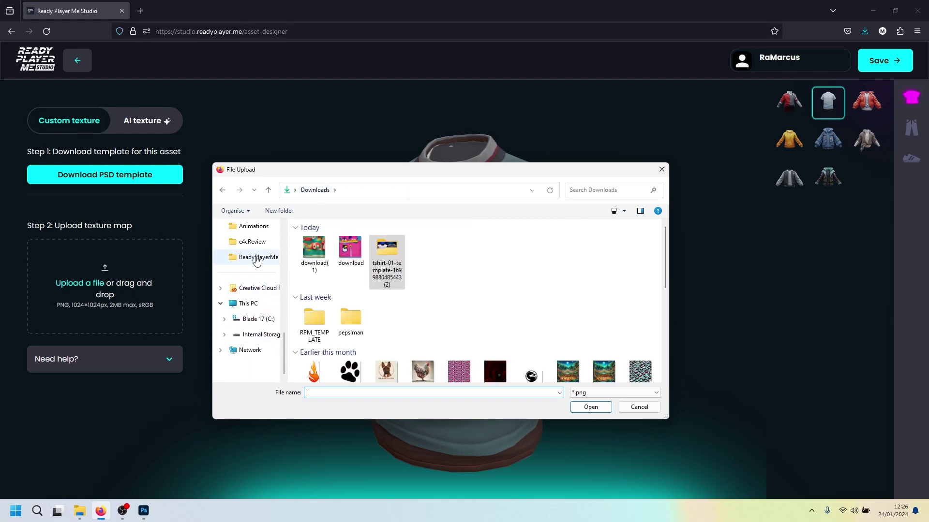
pyautogui.click(256, 259)
pyautogui.doubleClick(331, 252)
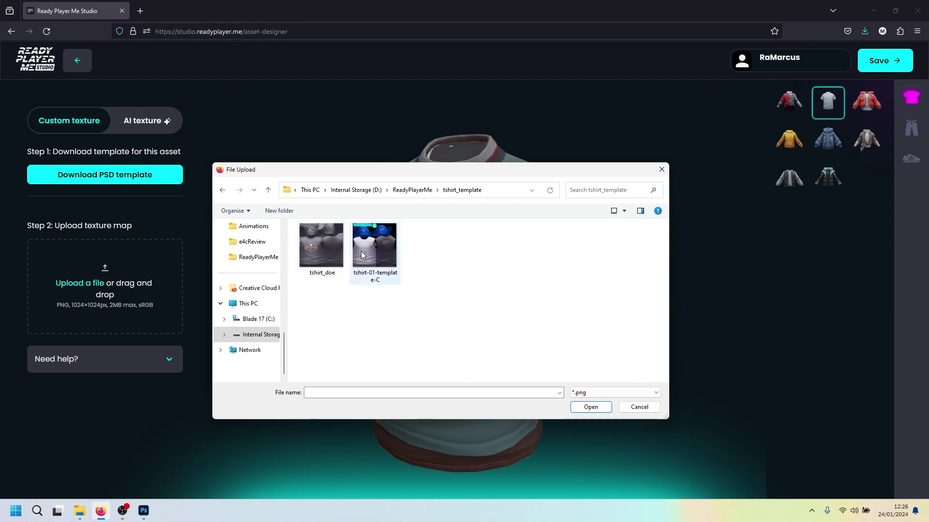
pyautogui.click(317, 244)
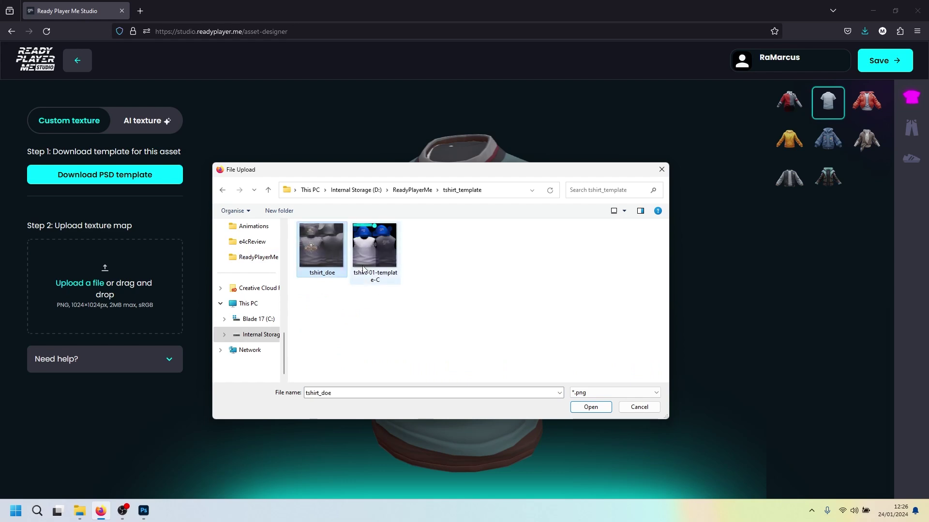
pyautogui.click(589, 407)
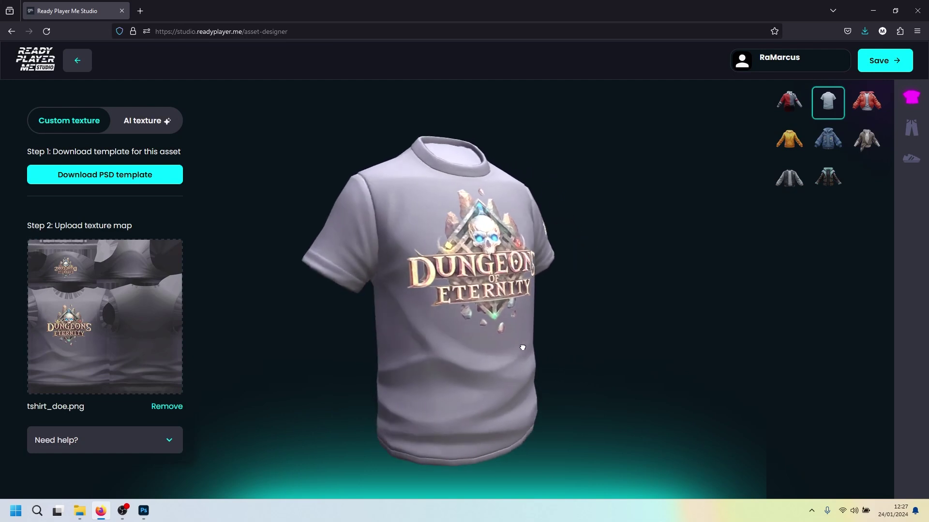
pyautogui.moveTo(478, 333); pyautogui.dragTo(491, 356)
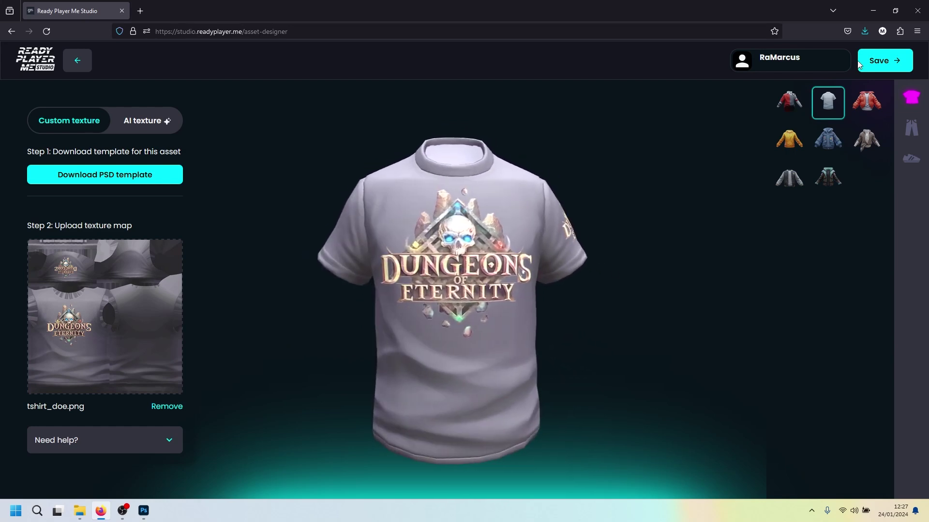
pyautogui.click(885, 61)
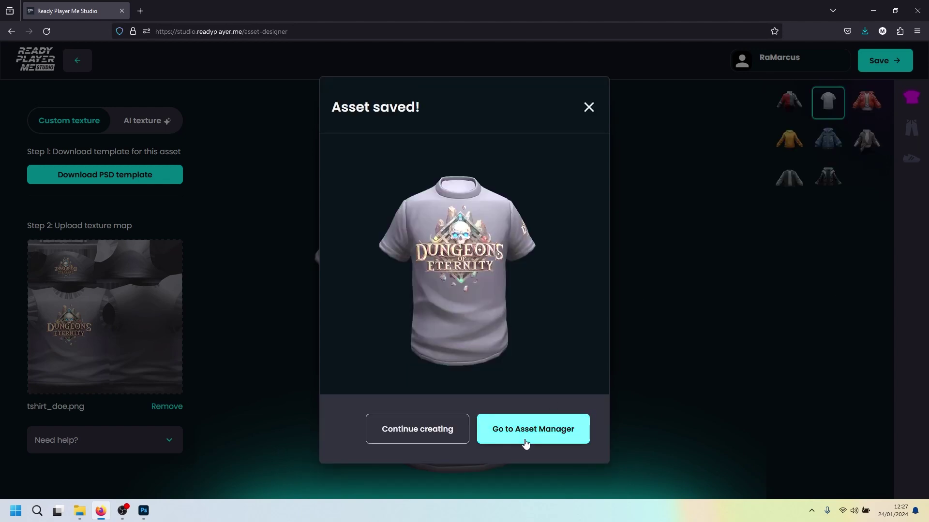
# Go to the Asset Manager and open the new designer5690 shirt asset
pyautogui.click(527, 431)
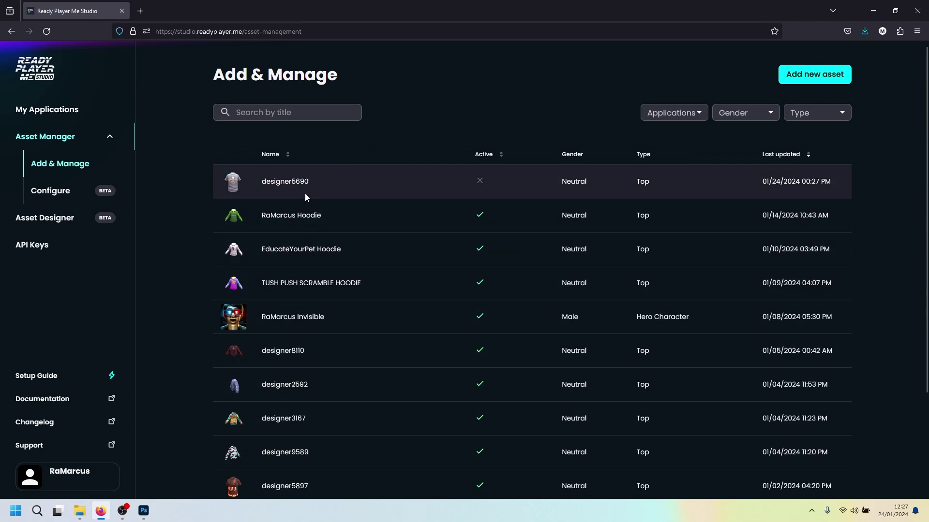
pyautogui.click(279, 186)
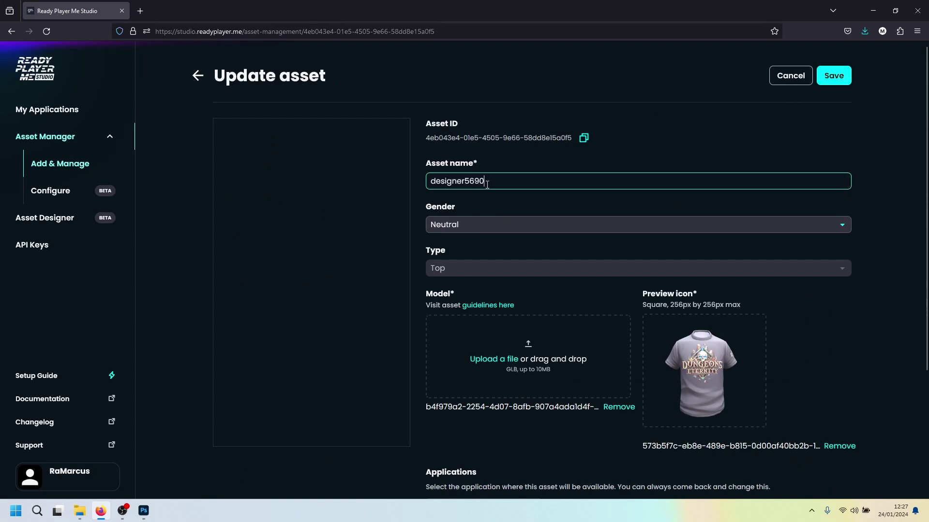
# Rename the asset to 'Dungeons of Eternity T-Shirt'
pyautogui.moveTo(485, 180); pyautogui.dragTo(389, 177)
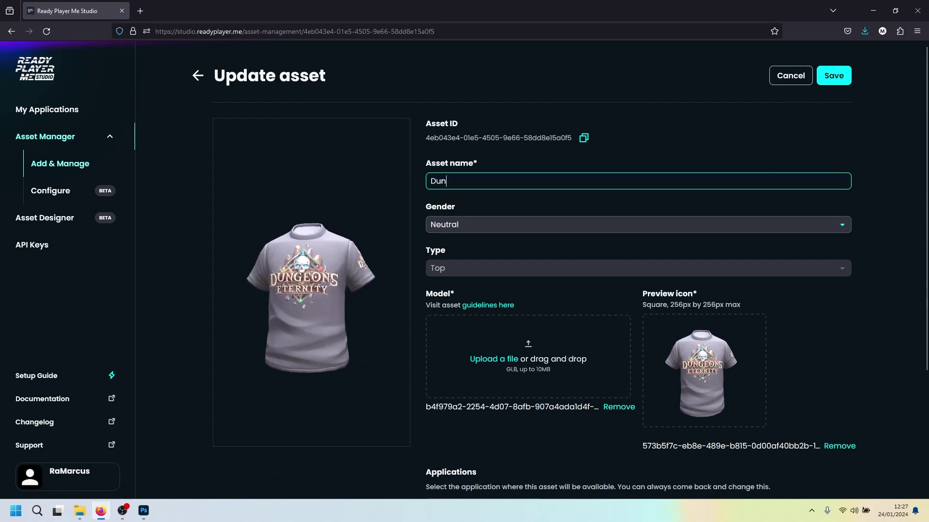
pyautogui.write('ons ')
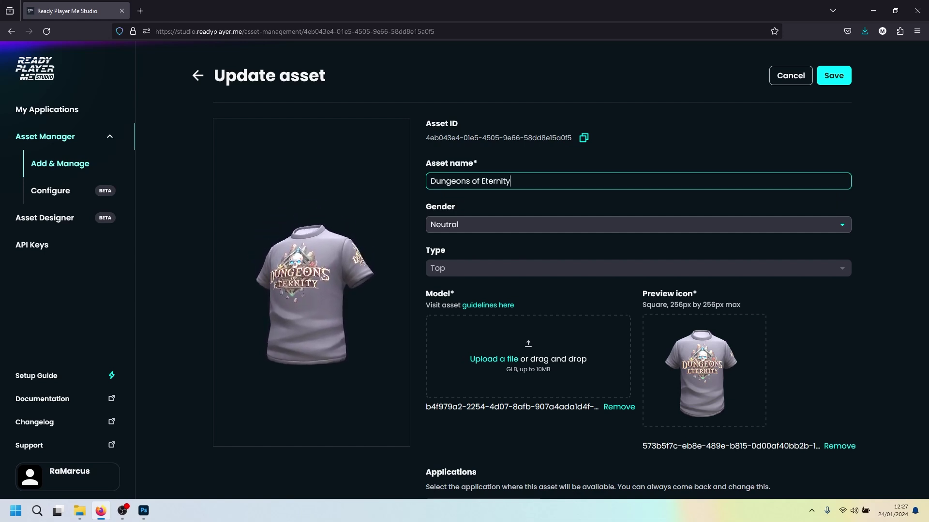
pyautogui.write('of Eternity T')
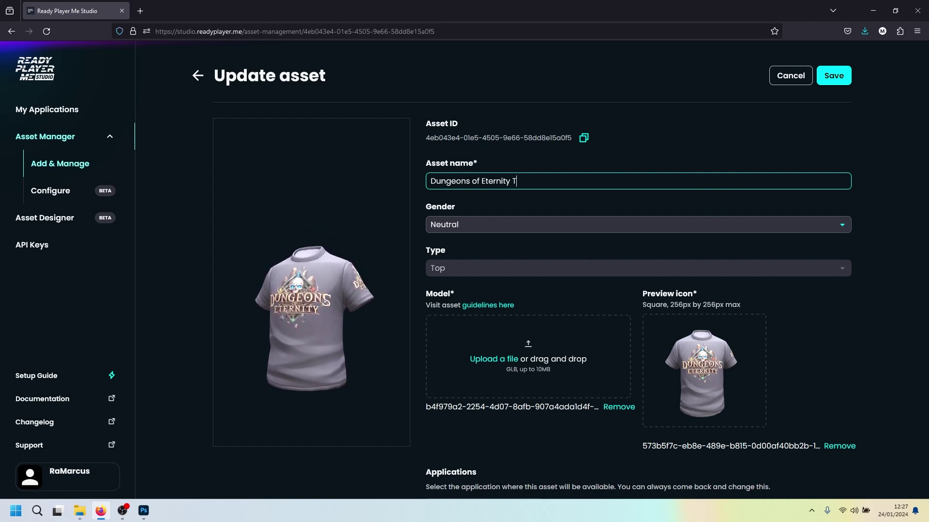
pyautogui.write('-Shirt')
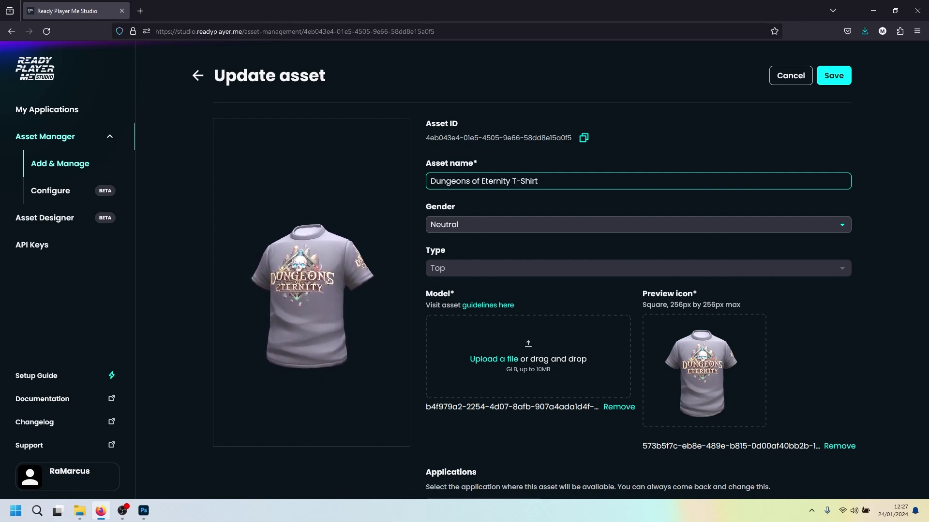
pyautogui.click(447, 269)
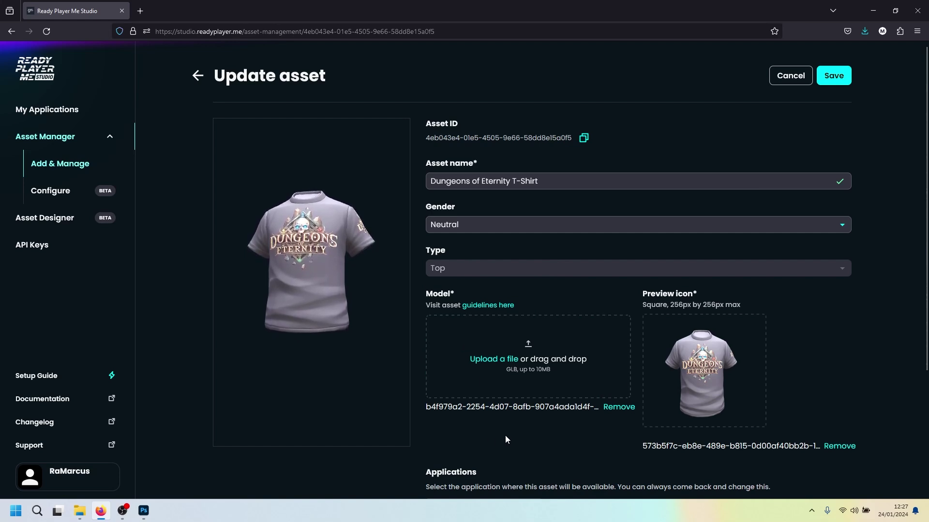
# Tick the application and Visible checkboxes for the shirt and save the asset
pyautogui.scroll(-1, 525, 352)
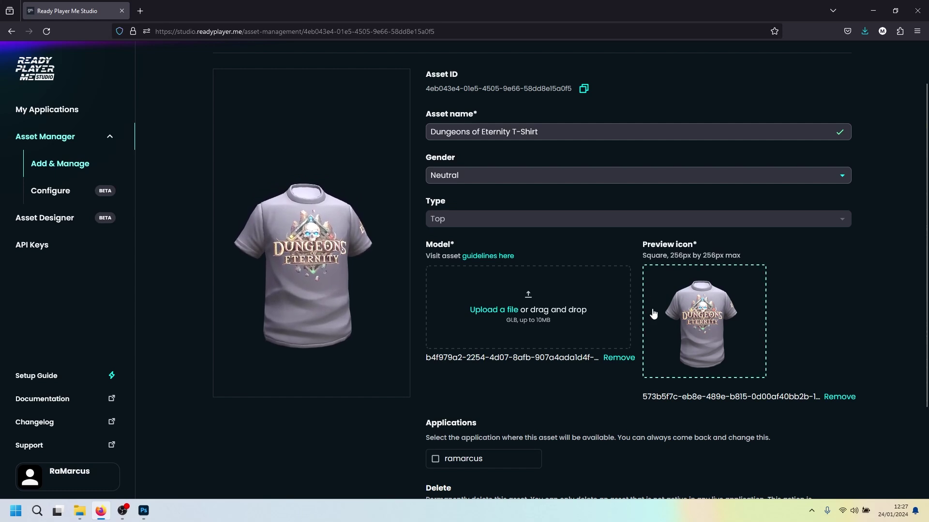
pyautogui.scroll(-2, 529, 382)
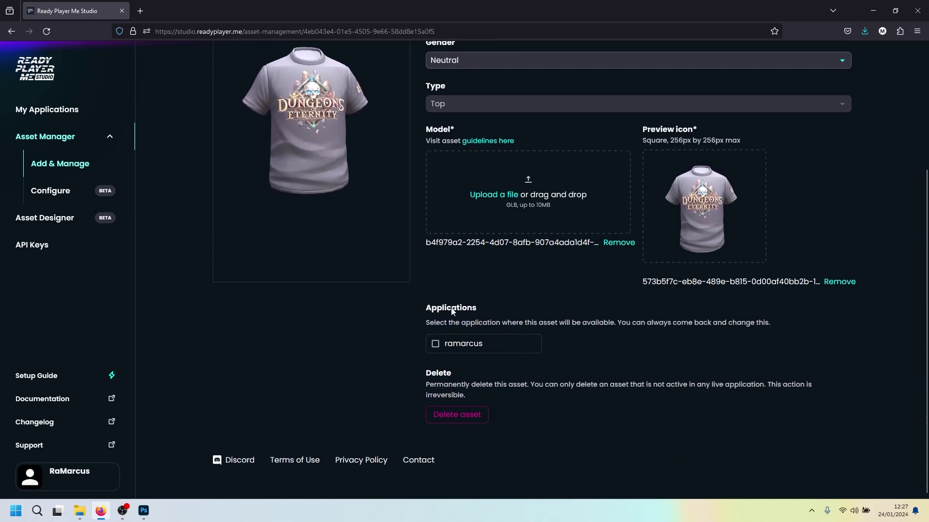
pyautogui.click(437, 344)
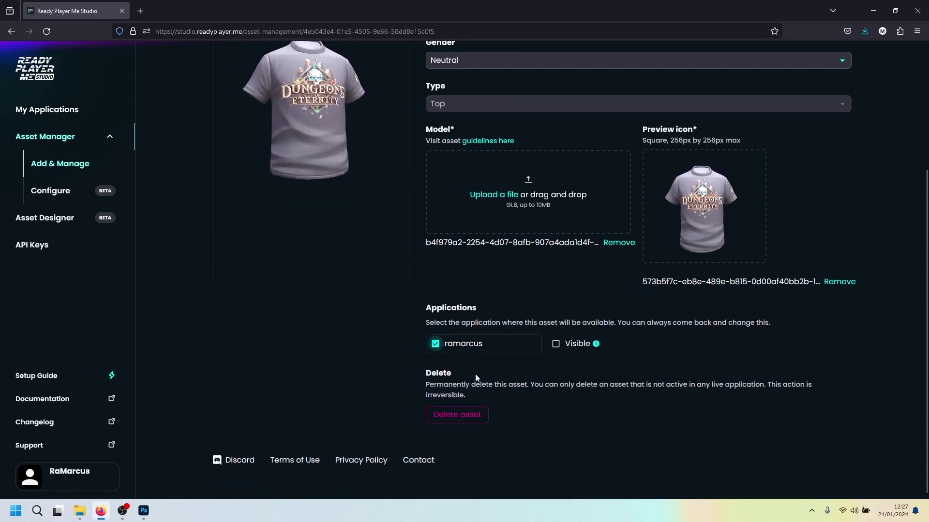
pyautogui.click(557, 344)
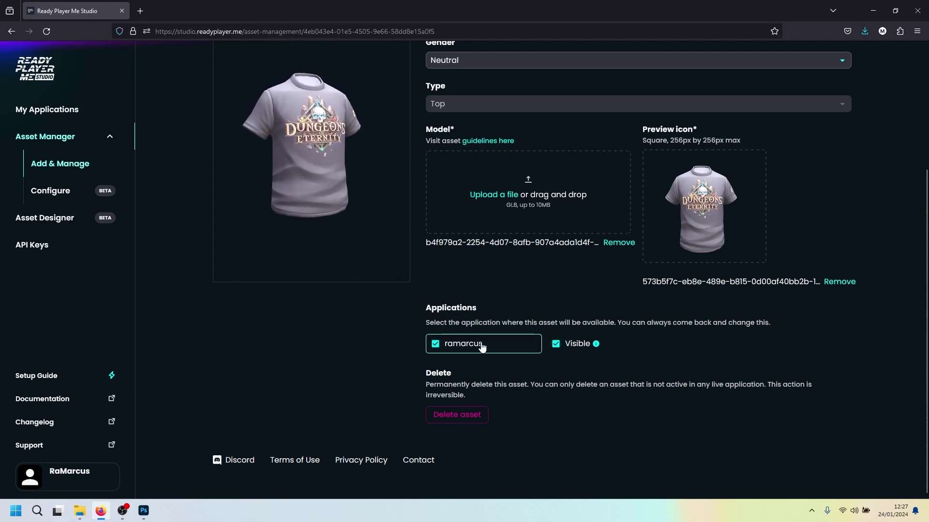
pyautogui.scroll(4, 520, 349)
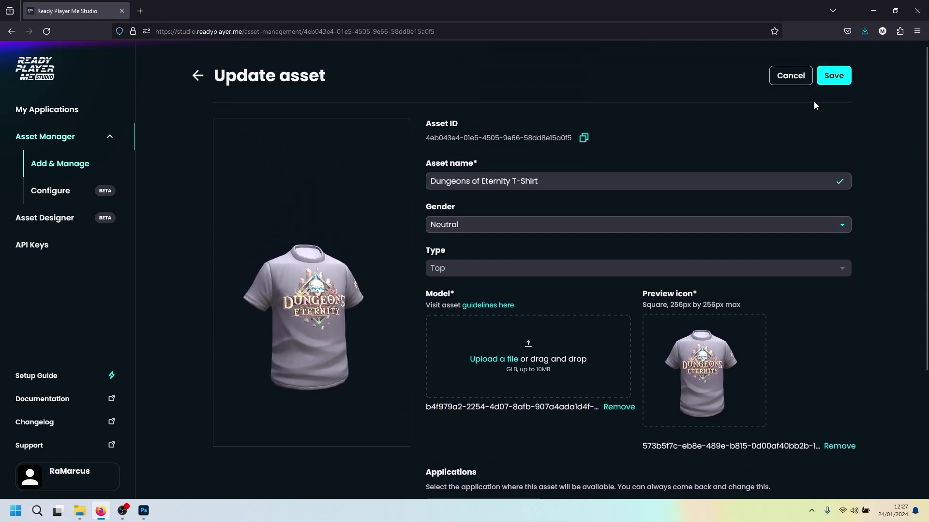
pyautogui.click(835, 77)
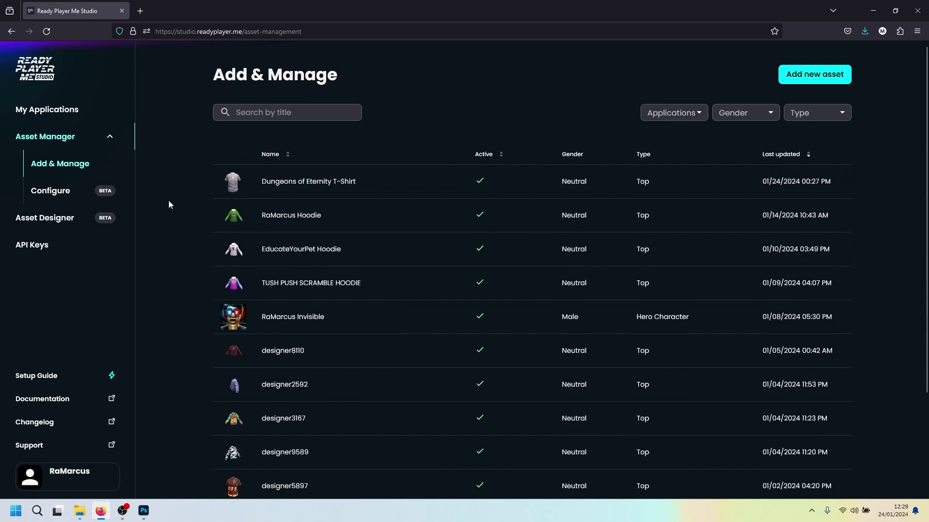
# From My Applications, select the last green T-shirt avatar to edit it in the avatar creator
pyautogui.click(48, 111)
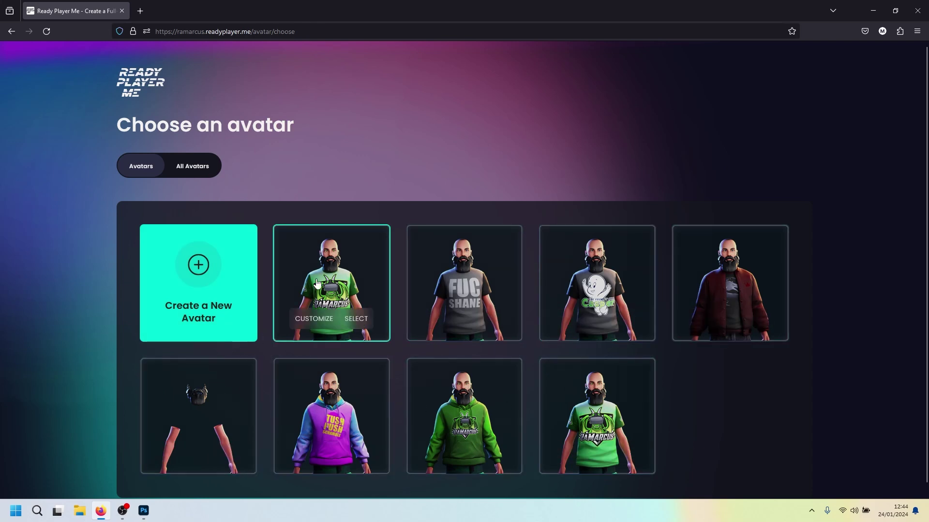
pyautogui.moveTo(615, 453)
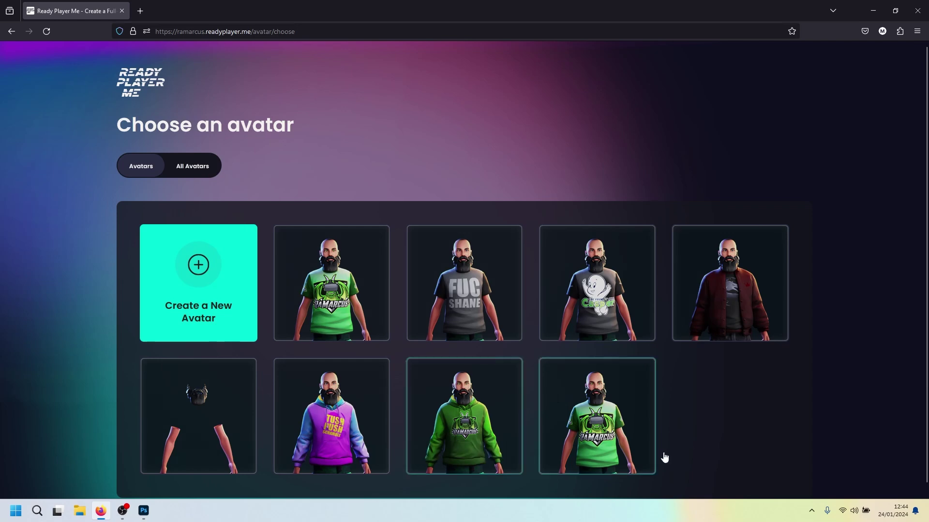
pyautogui.click(623, 453)
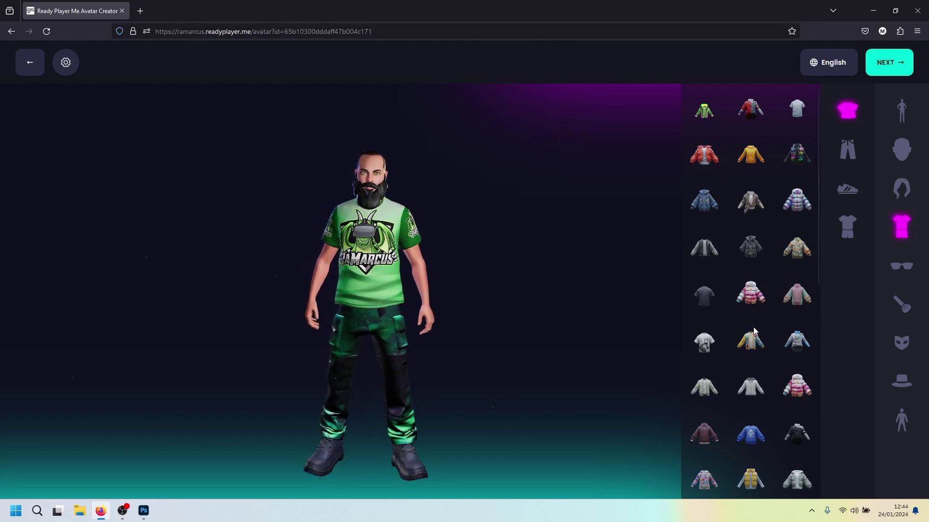
# Dress the avatar in the grey Dungeons of Eternity top, save it and dismiss the share-link popup
pyautogui.scroll(-8, 754, 331)
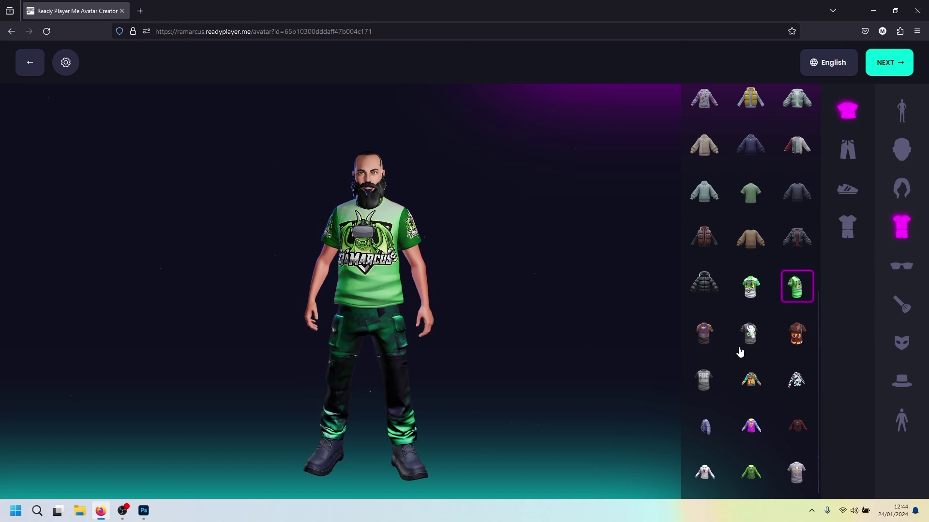
pyautogui.click(848, 111)
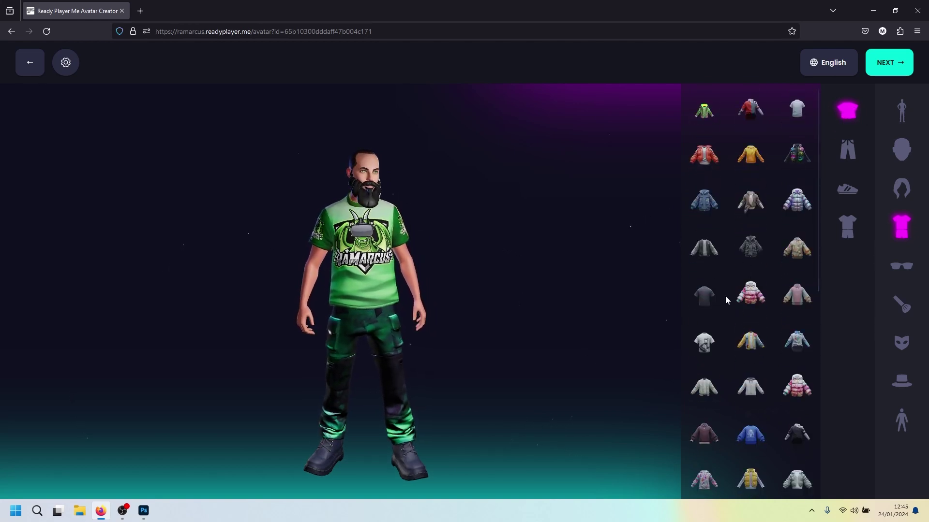
pyautogui.scroll(-8, 725, 300)
pyautogui.click(797, 472)
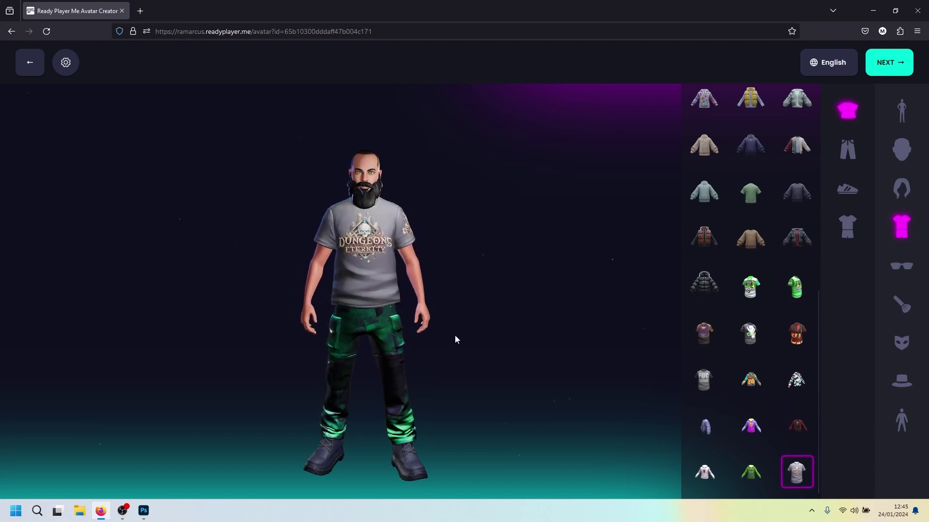
pyautogui.moveTo(455, 340); pyautogui.dragTo(401, 323)
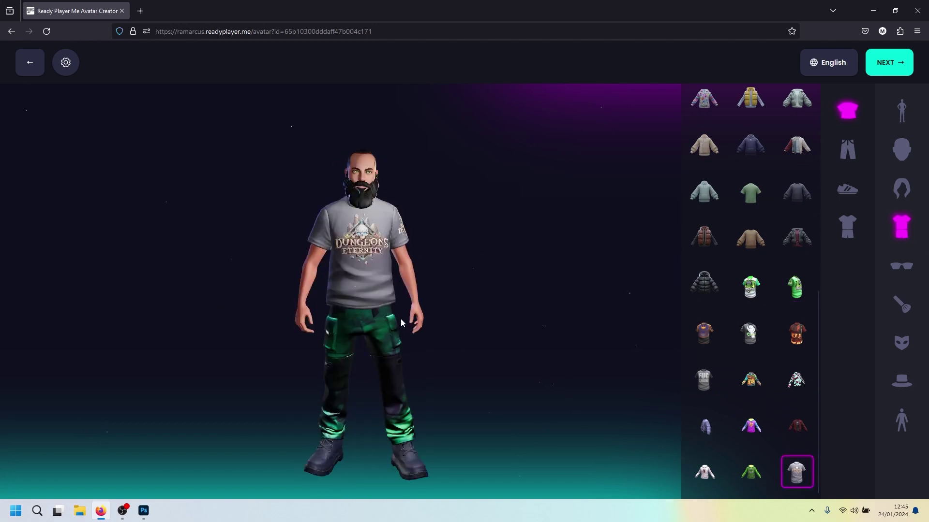
pyautogui.click(888, 62)
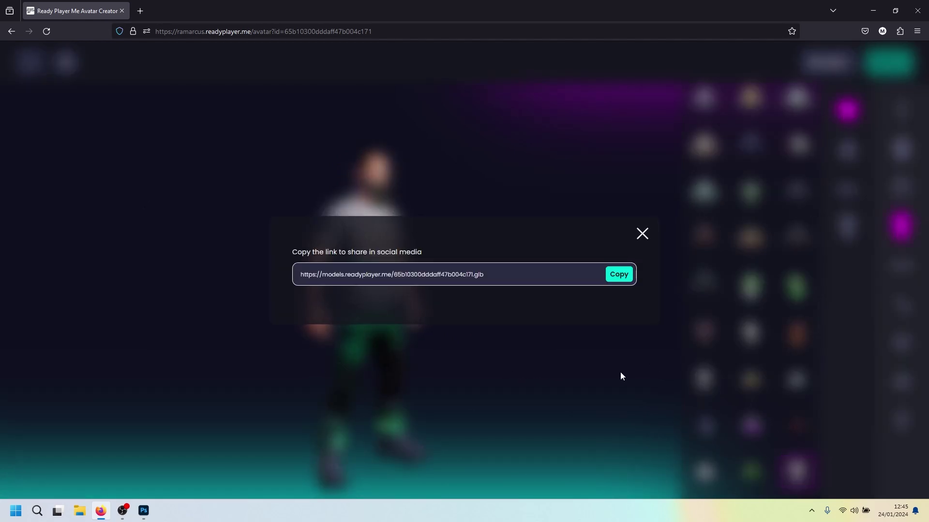
pyautogui.click(642, 234)
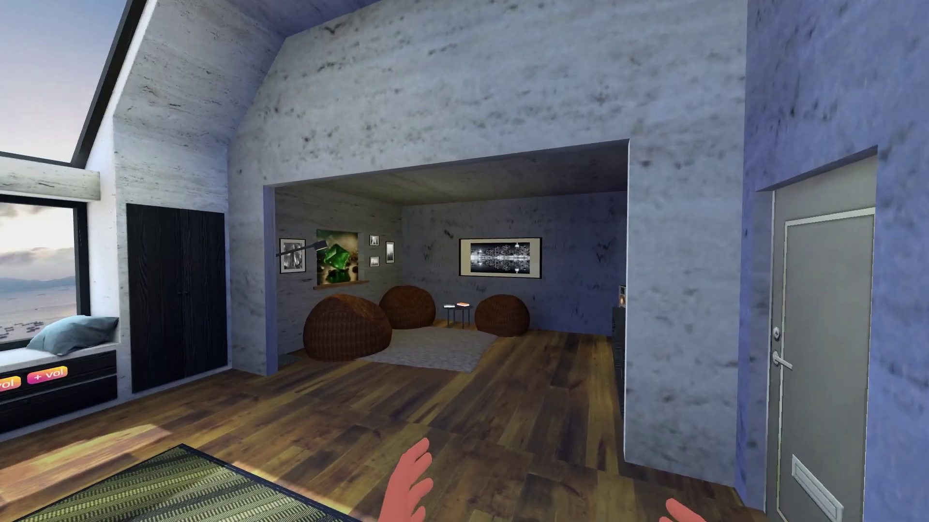
# From the Banter menu's avatar profile, open the Ready Player Me 'Choose an avatar' page
pyautogui.press('Tab')
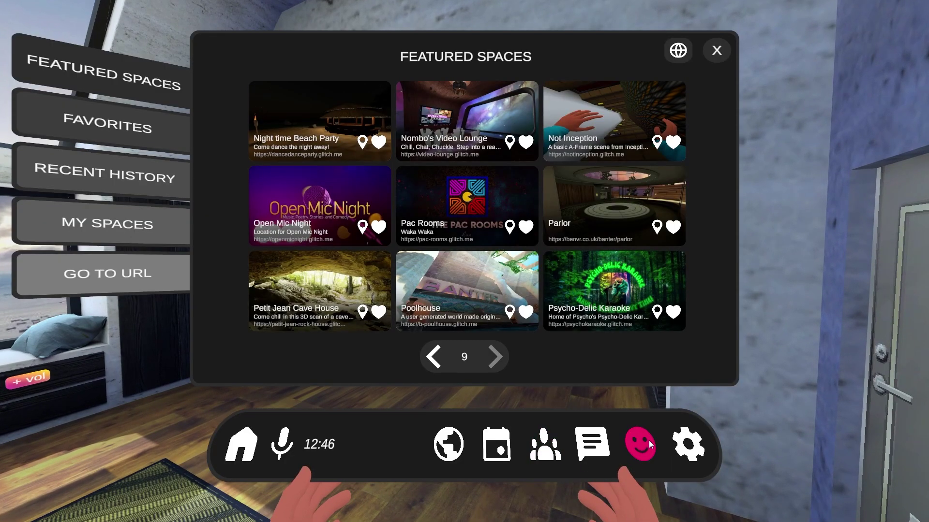
pyautogui.click(642, 443)
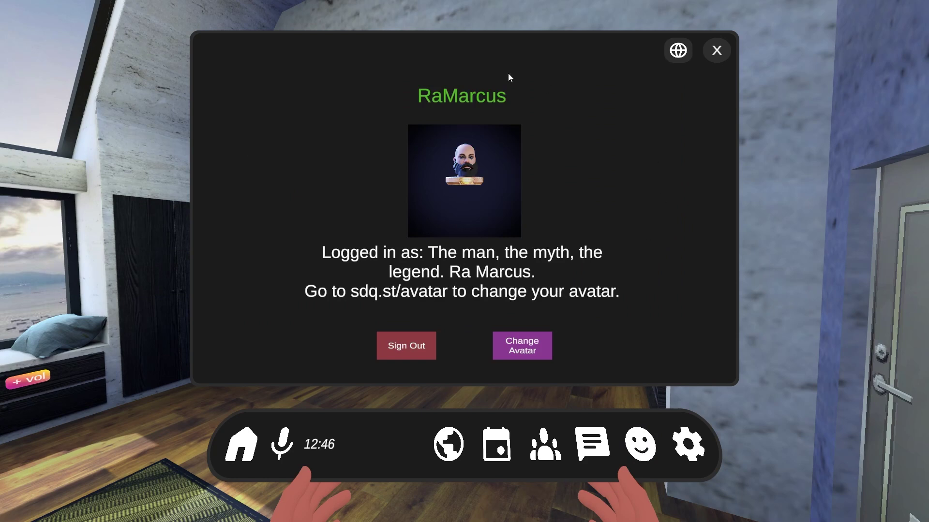
pyautogui.click(521, 344)
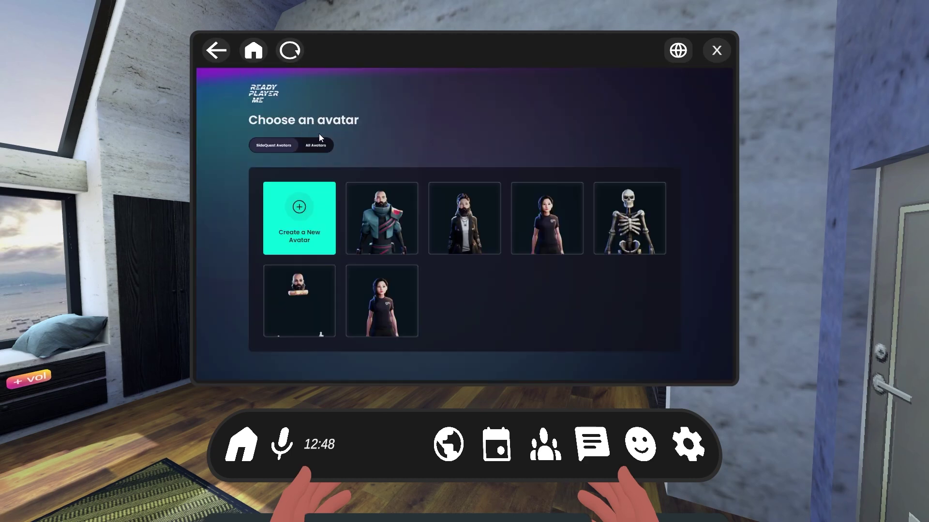
# Under All Avatars, pick the grey Dungeons of Eternity shirt avatar, then close the browser panel
pyautogui.click(317, 146)
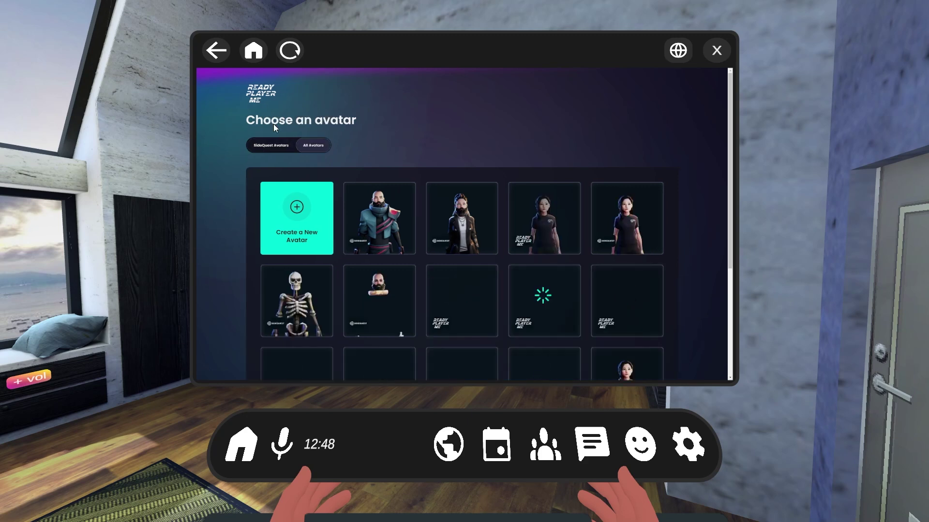
pyautogui.scroll(-2, 434, 283)
pyautogui.scroll(-2, 434, 283)
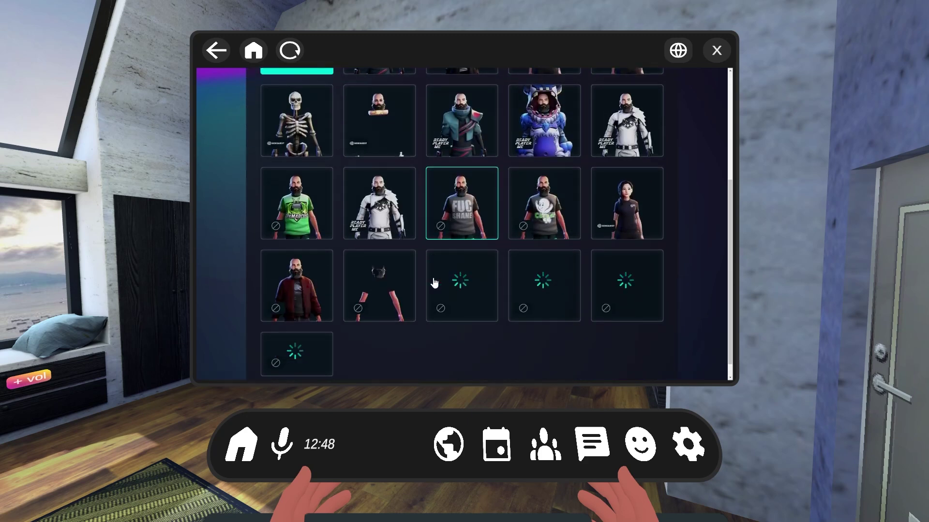
pyautogui.scroll(4, 406, 259)
pyautogui.scroll(-2, 407, 260)
pyautogui.scroll(-1, 409, 261)
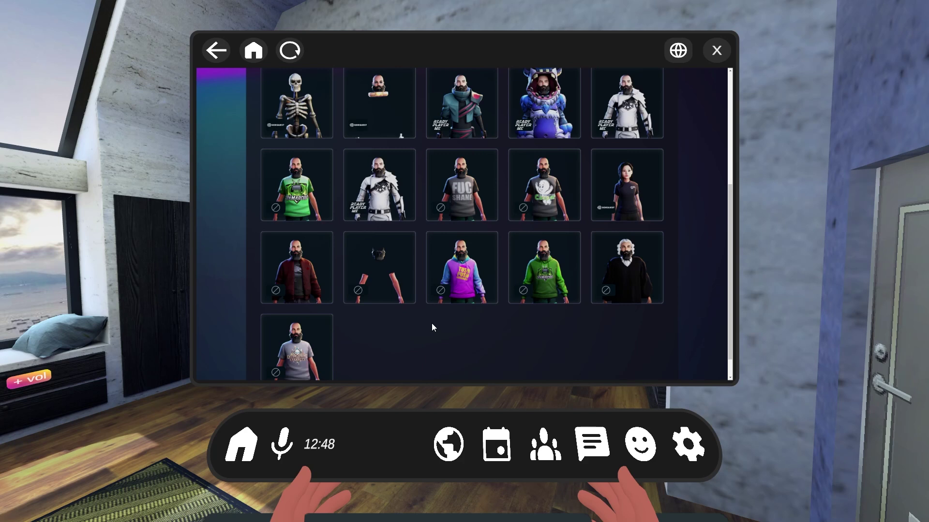
pyautogui.scroll(-1, 431, 323)
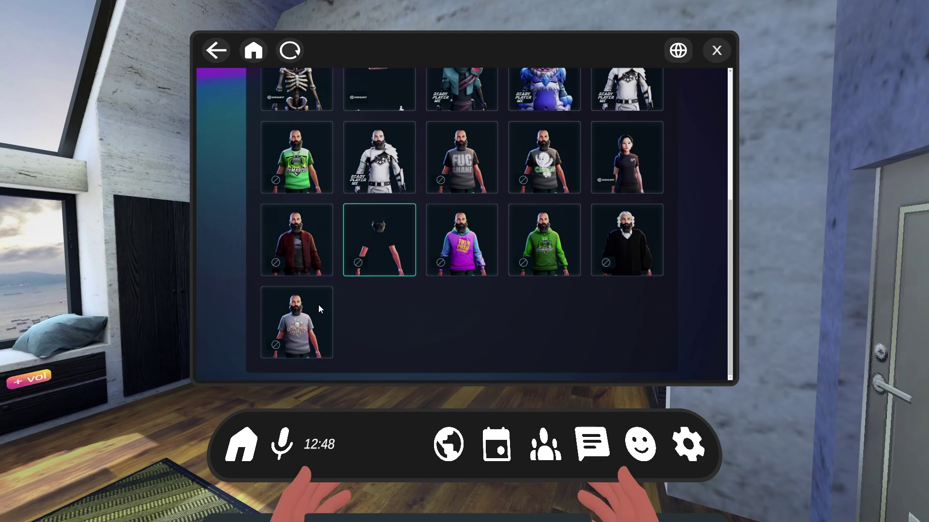
pyautogui.click(327, 338)
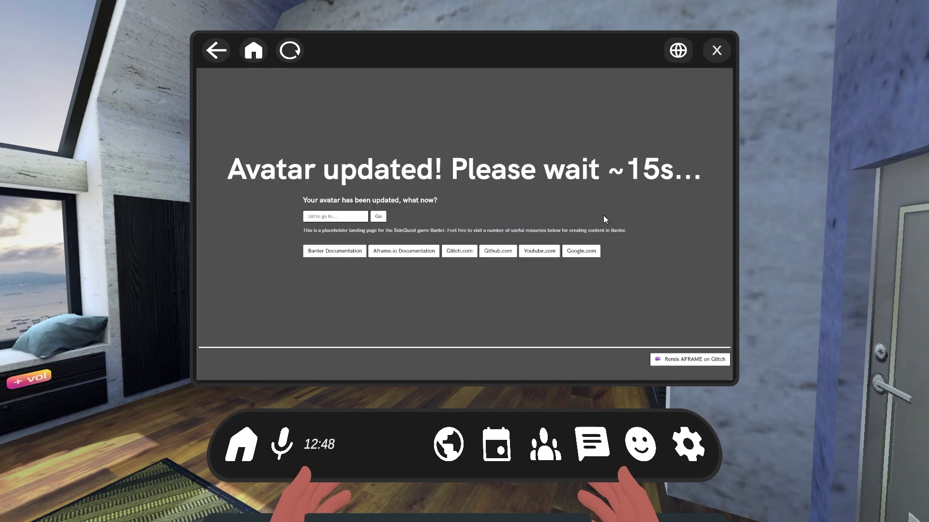
pyautogui.click(715, 54)
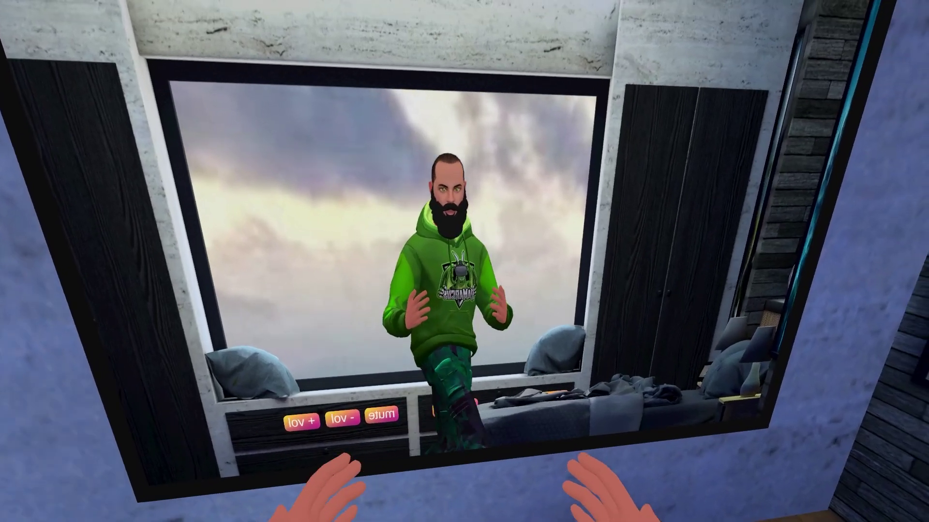